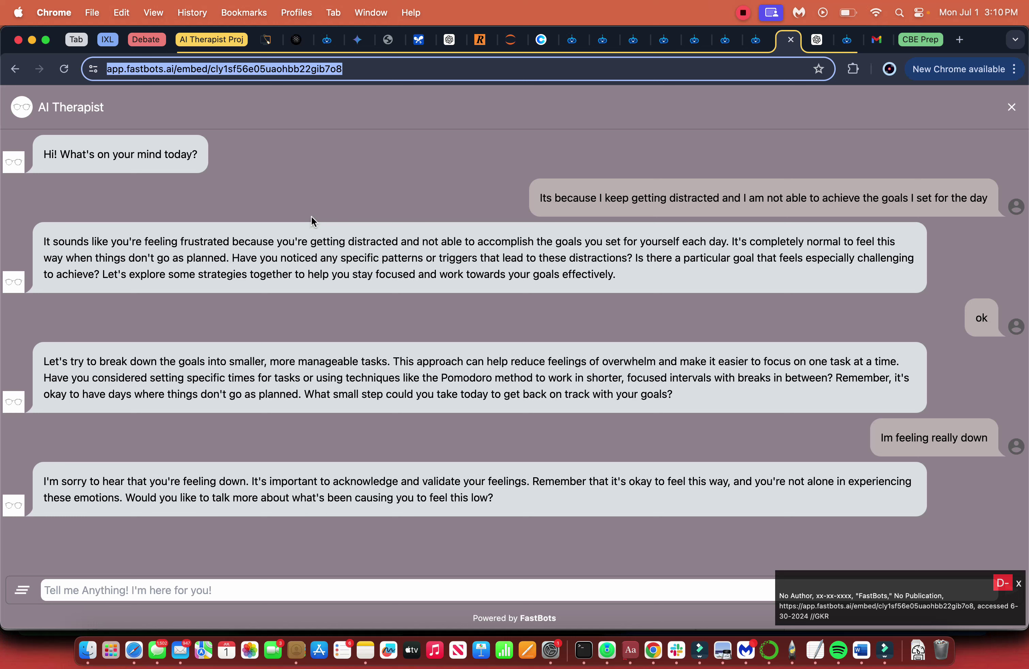
- Highlight the AI Therapist title and the bot's greeting in the shared chat
{"action": "left_click_drag", "start_coordinate": [34, 107], "coordinate": [127, 104]}
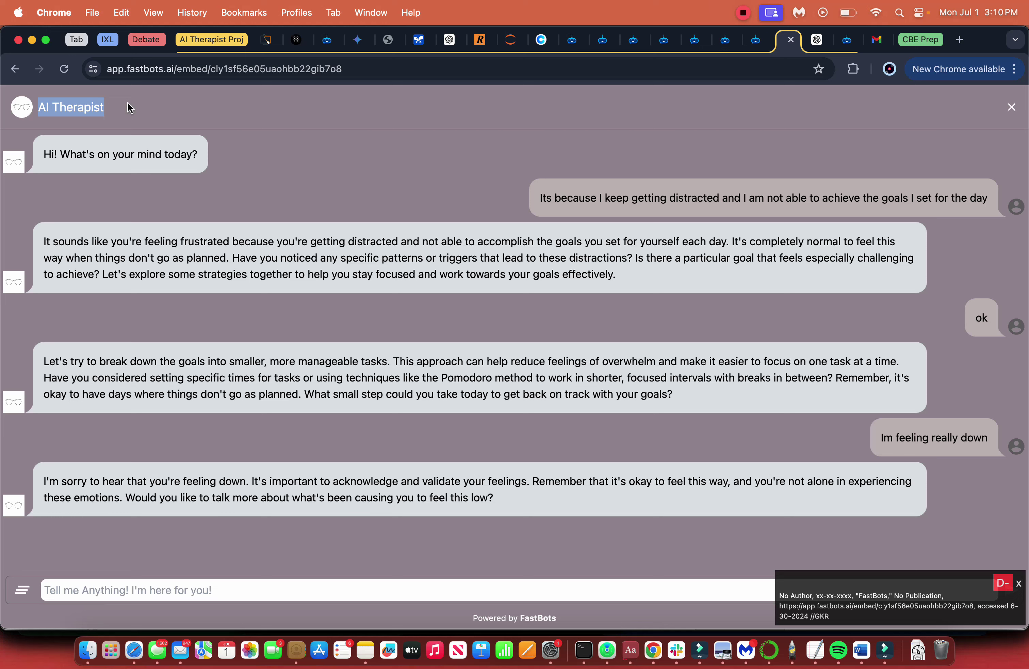
{"action": "left_click", "coordinate": [66, 179]}
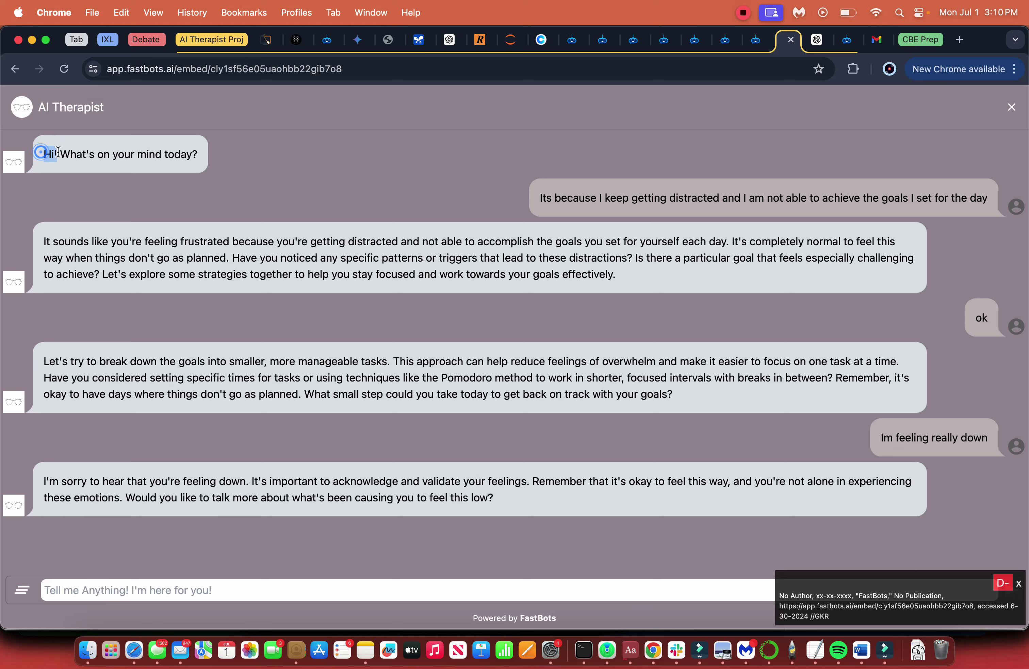
{"action": "left_click_drag", "start_coordinate": [60, 153], "coordinate": [193, 151]}
{"action": "left_click", "coordinate": [195, 152]}
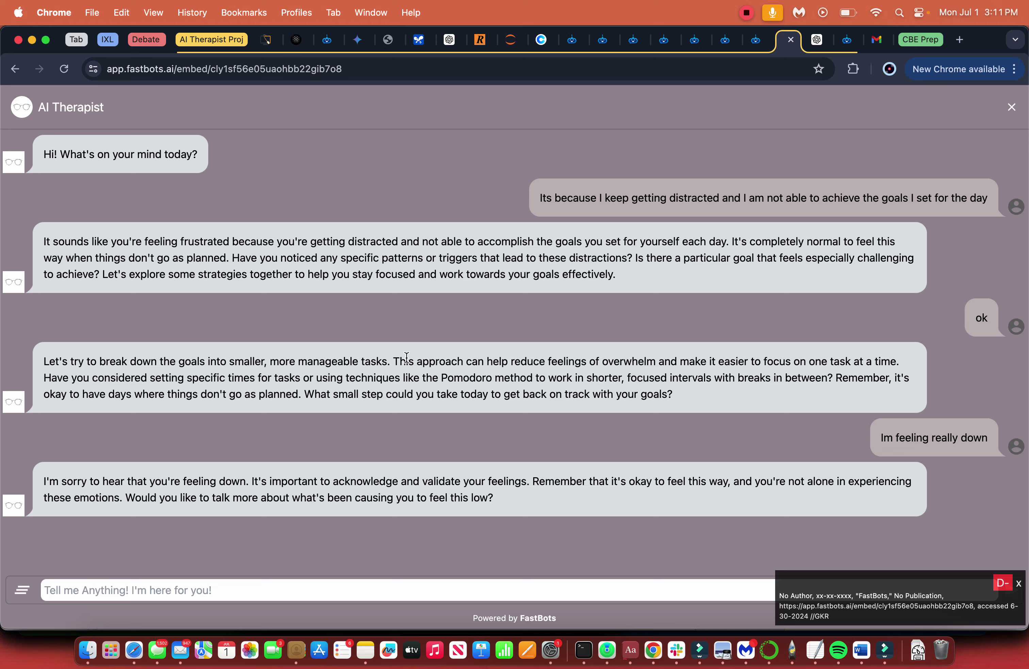
- Highlight the 'What small step could you take' question in the bot's reply, then start a new message
{"action": "left_click_drag", "start_coordinate": [384, 374], "coordinate": [423, 376]}
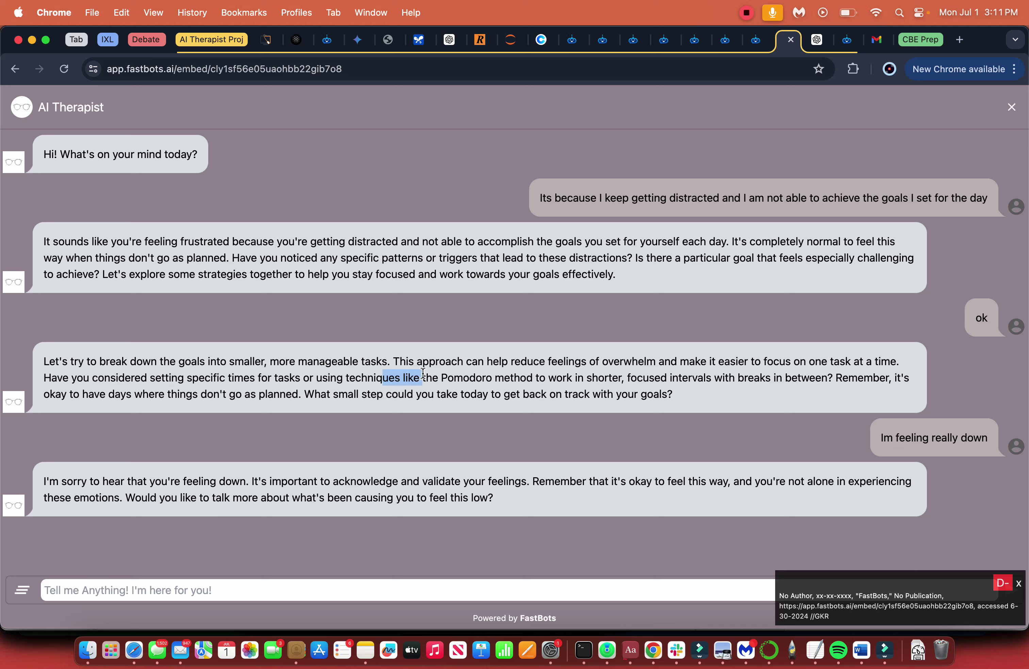
{"action": "left_click", "coordinate": [330, 395]}
{"action": "left_click_drag", "start_coordinate": [306, 395], "coordinate": [462, 397]}
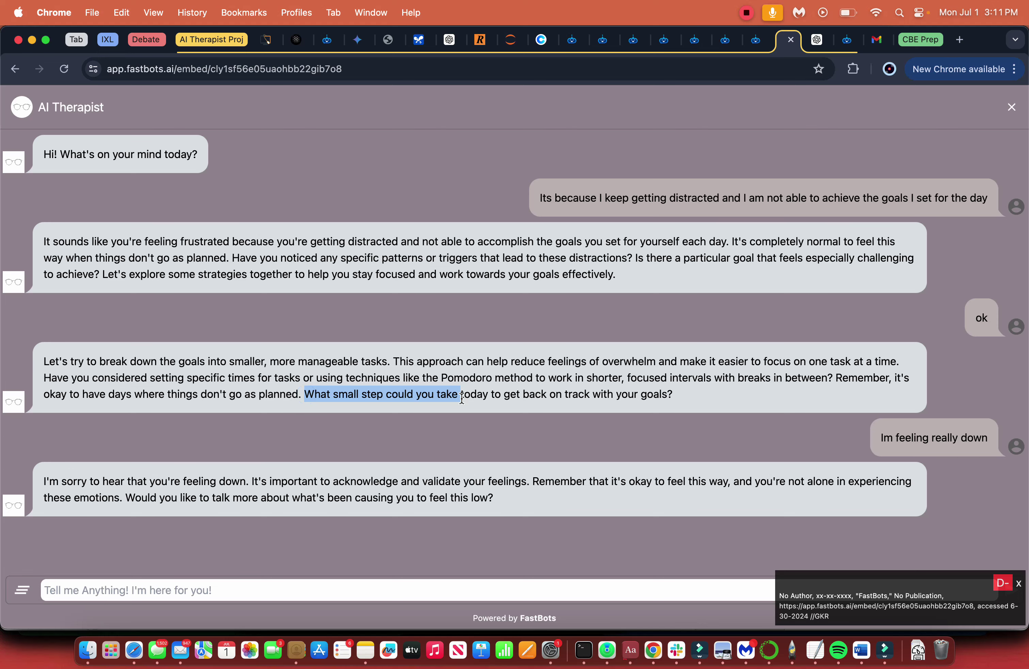
{"action": "left_click", "coordinate": [876, 435]}
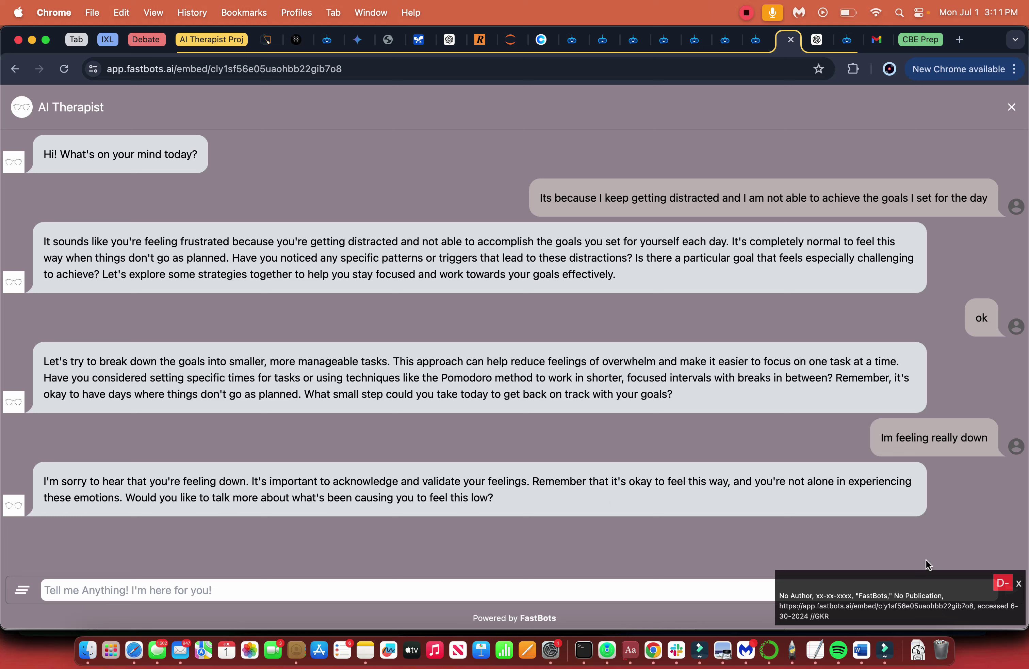
{"action": "left_click", "coordinate": [1018, 584]}
{"action": "left_click", "coordinate": [855, 594]}
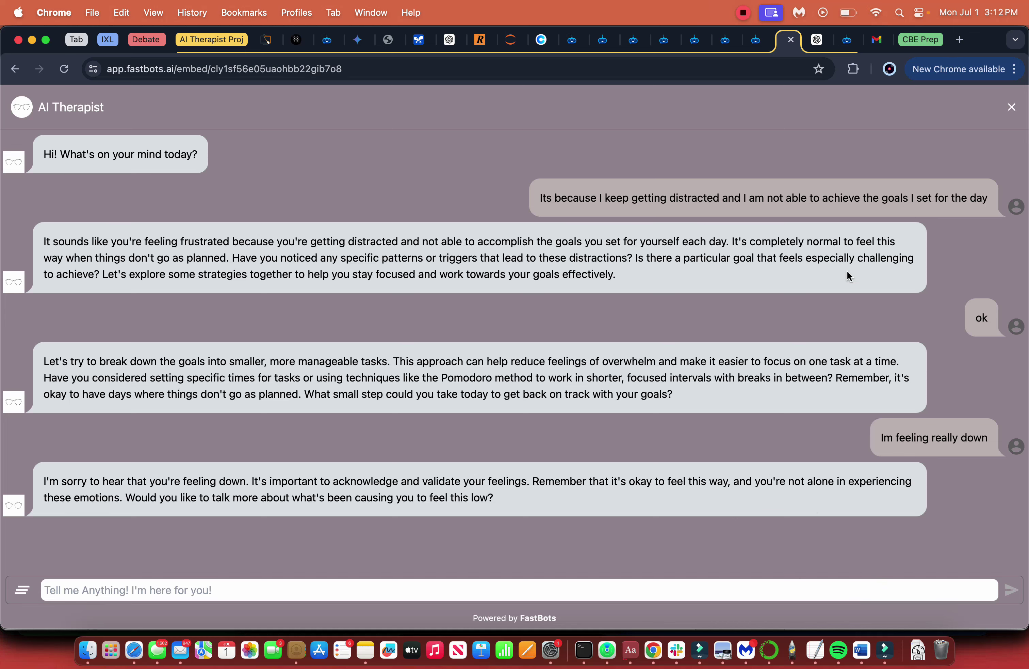
- Go from the Text Training page to the bot's Overview and close the extra FastBots pages
{"action": "key", "text": "ctrl+shift+Tab"}
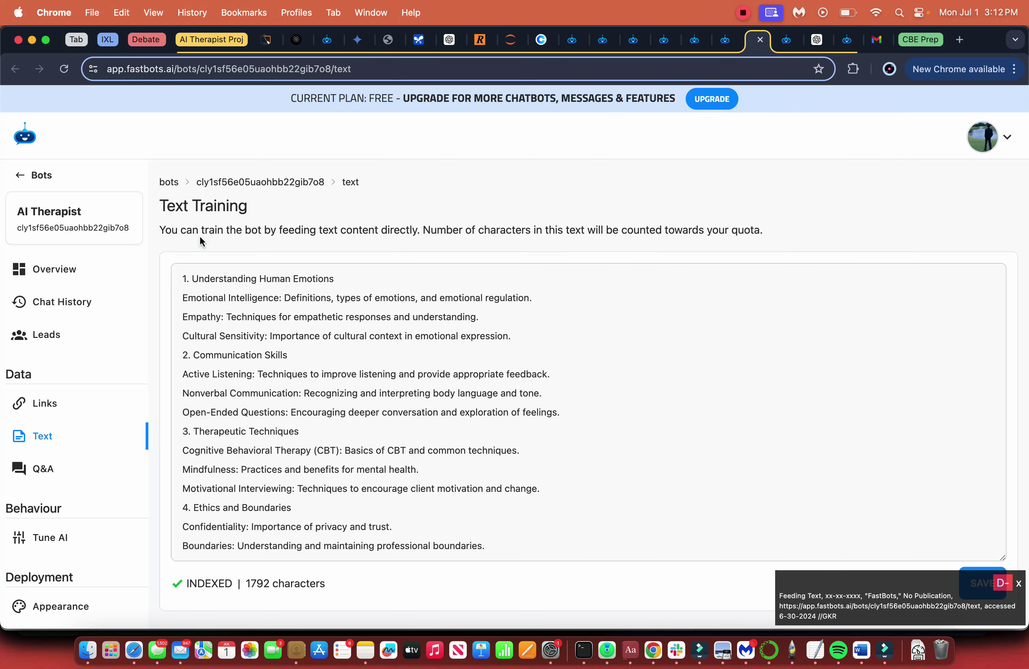
{"action": "scroll", "coordinate": [89, 373], "scroll_direction": "down", "scroll_amount": 3}
{"action": "scroll", "coordinate": [85, 316], "scroll_direction": "up", "scroll_amount": 3}
{"action": "double_click", "coordinate": [42, 272]}
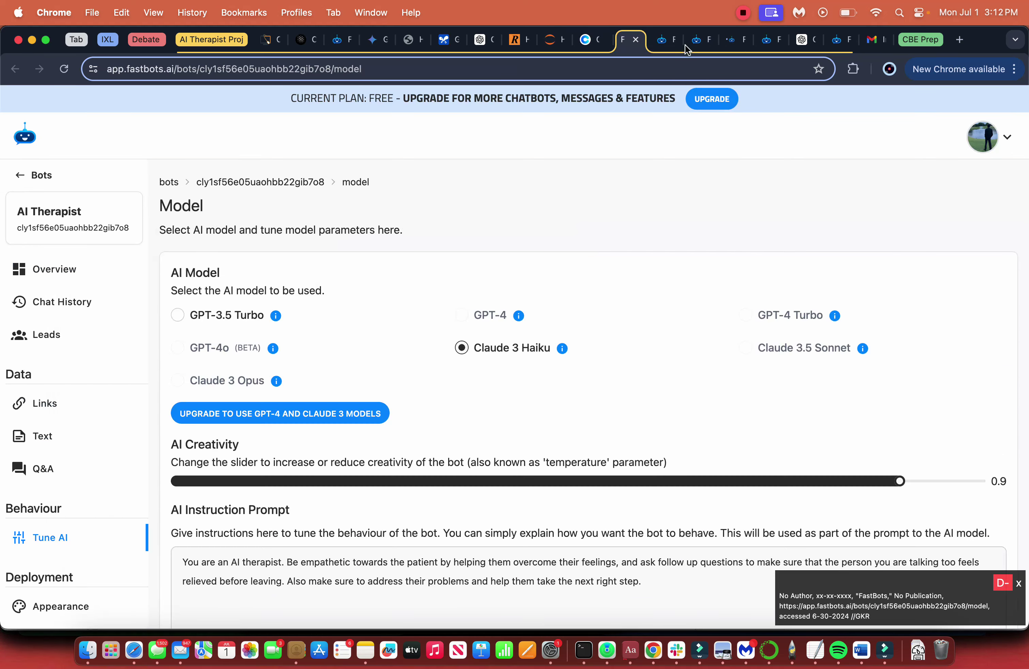
{"action": "key", "text": "super+w"}
{"action": "key", "text": "super+w"}
{"action": "key", "text": "super+w"}
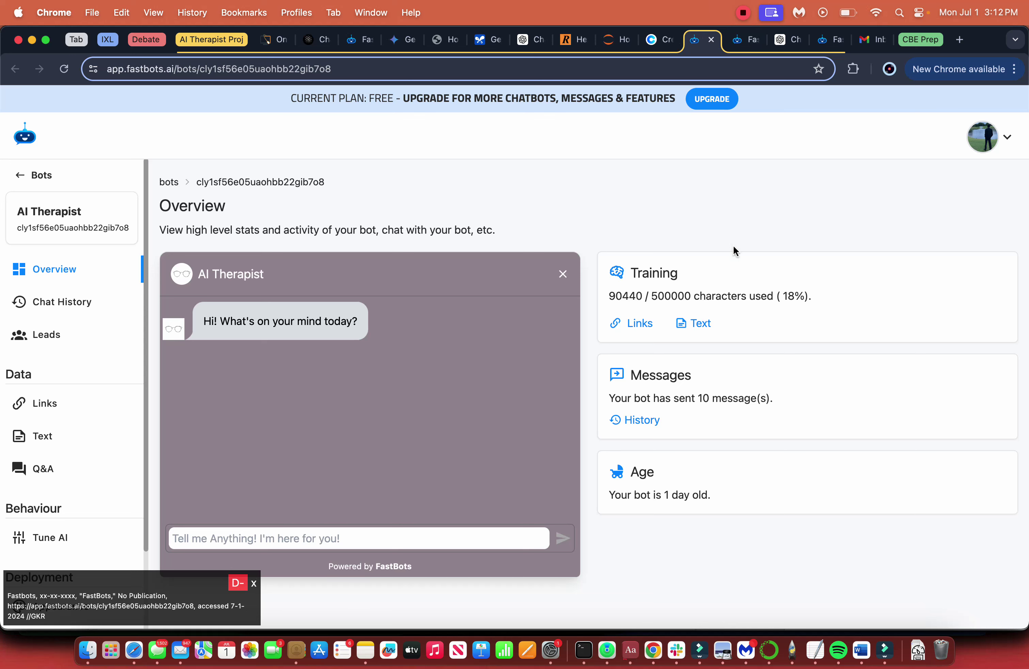
- Open the bot's Appearance settings in a separate tab
{"action": "left_click", "coordinate": [254, 582]}
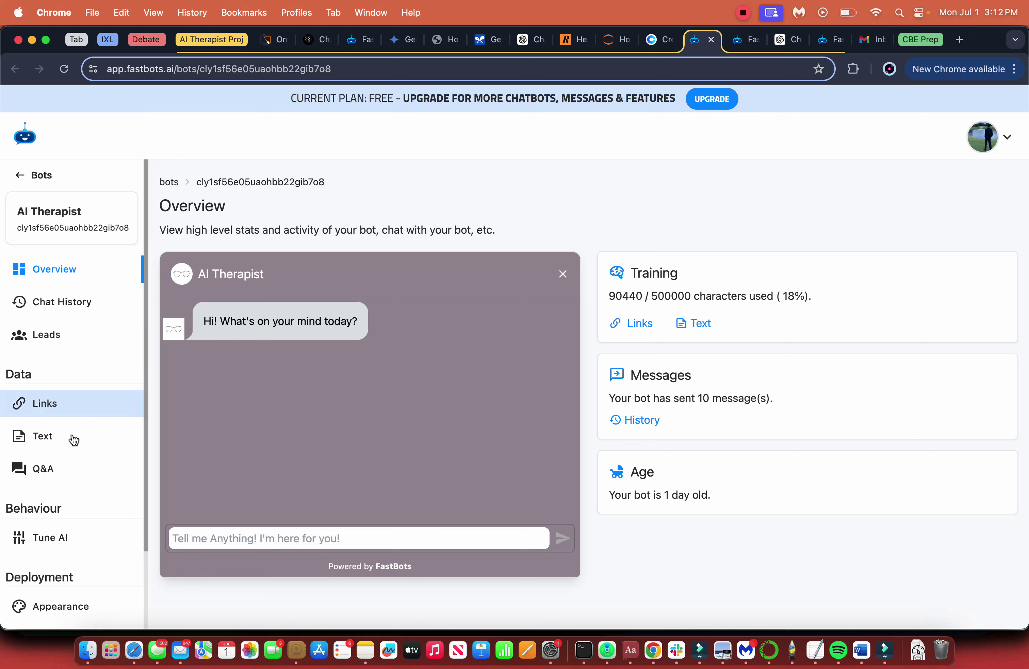
{"action": "scroll", "coordinate": [73, 439], "scroll_direction": "down", "scroll_amount": 4}
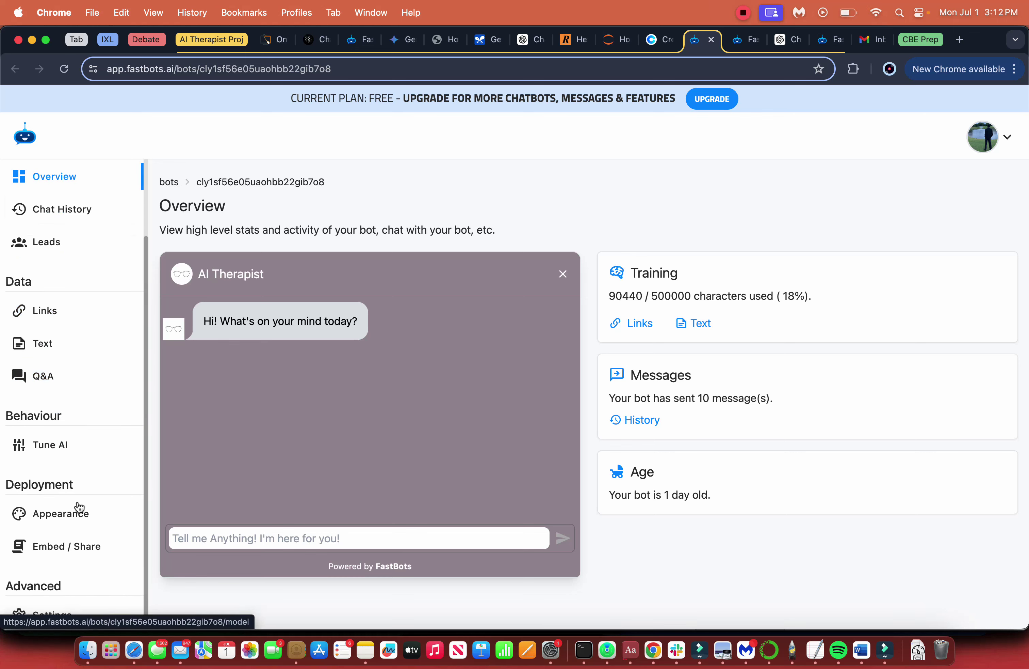
{"action": "right_click", "coordinate": [77, 515]}
{"action": "left_click", "coordinate": [114, 388]}
- Check the 'AI Therapist' title and the welcome message in the Appearance settings
{"action": "left_click", "coordinate": [715, 41]}
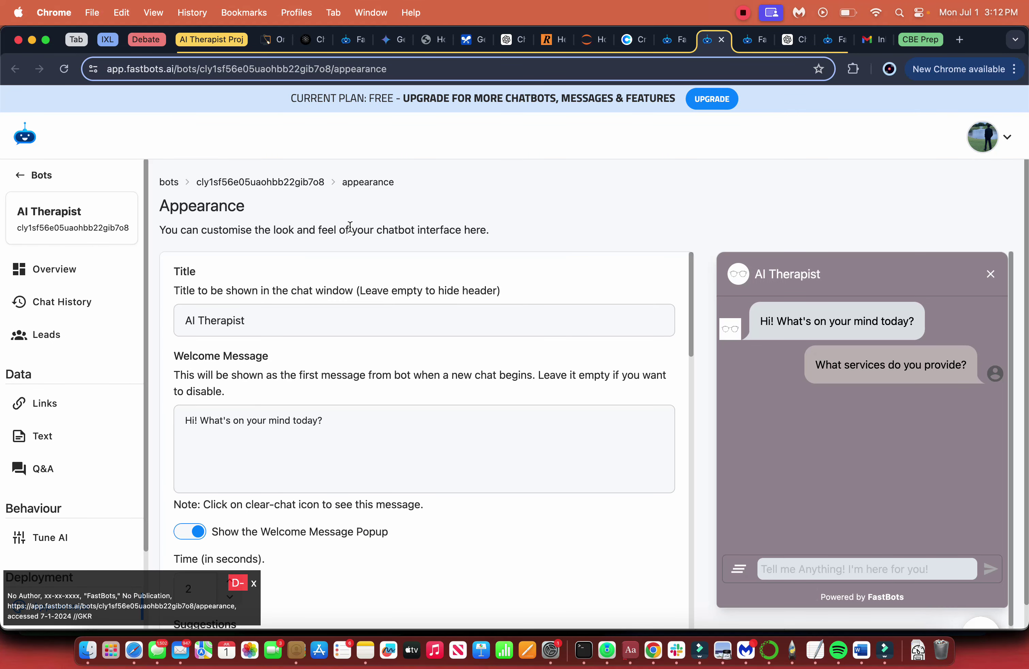
{"action": "left_click_drag", "start_coordinate": [256, 318], "coordinate": [158, 296]}
{"action": "scroll", "coordinate": [327, 302], "scroll_direction": "down", "scroll_amount": 2}
{"action": "left_click", "coordinate": [342, 384]}
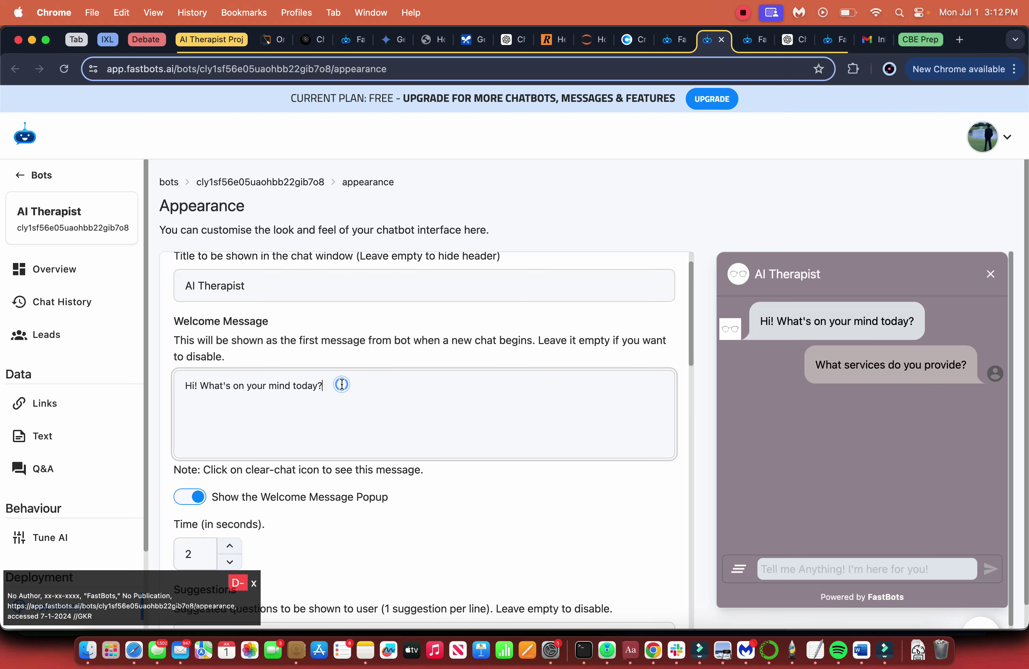
{"action": "left_click", "coordinate": [254, 586]}
- Scroll down through the chat colour options
{"action": "scroll", "coordinate": [252, 582], "scroll_direction": "down", "scroll_amount": 5}
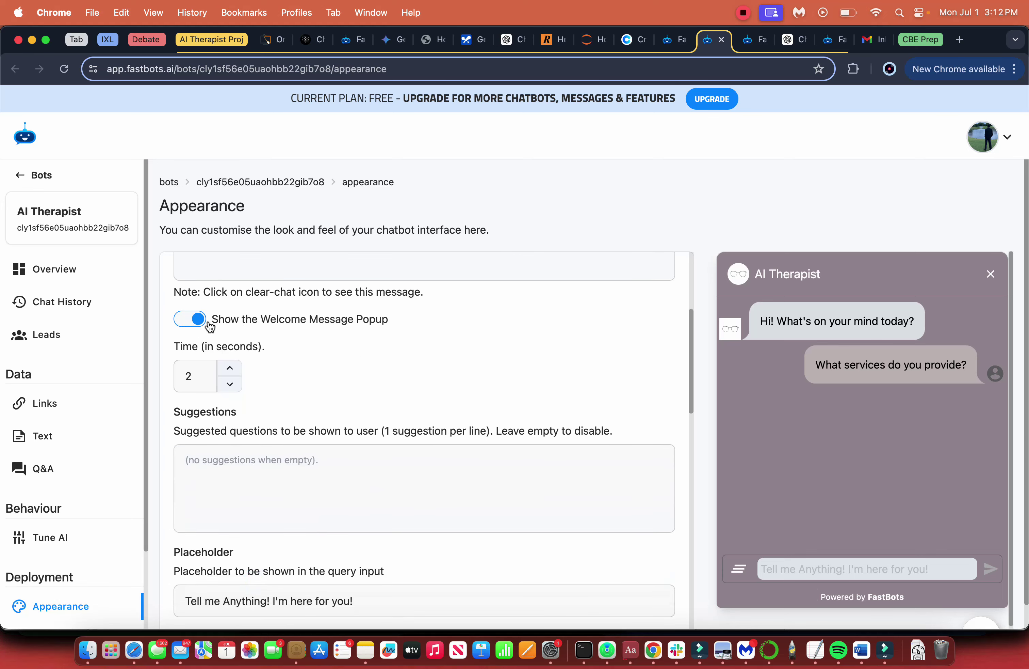
{"action": "scroll", "coordinate": [244, 404], "scroll_direction": "down", "scroll_amount": 9}
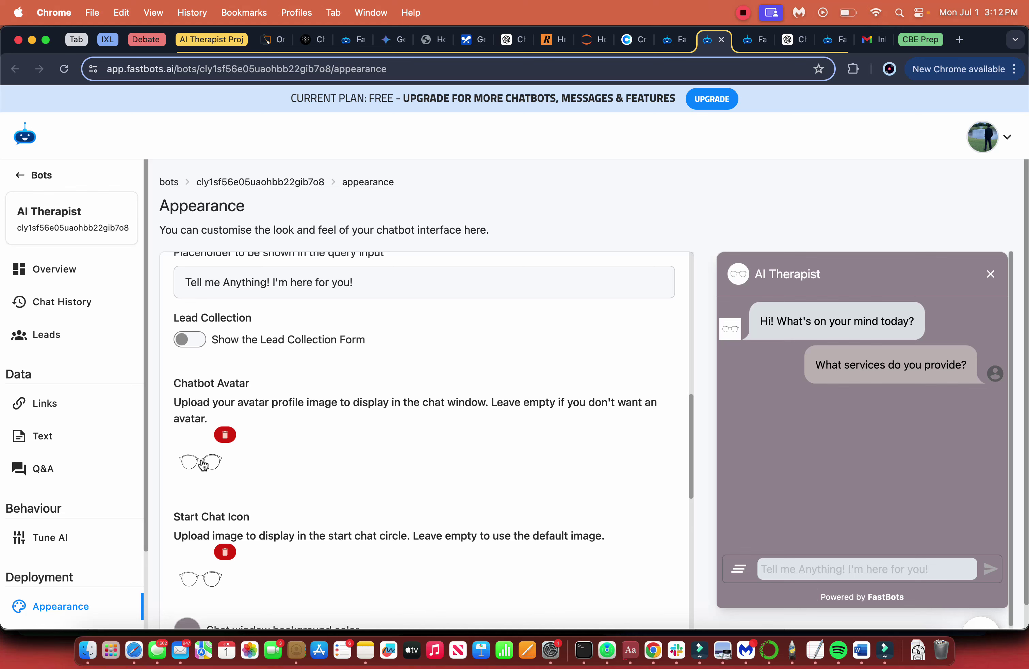
{"action": "scroll", "coordinate": [202, 463], "scroll_direction": "down", "scroll_amount": 3}
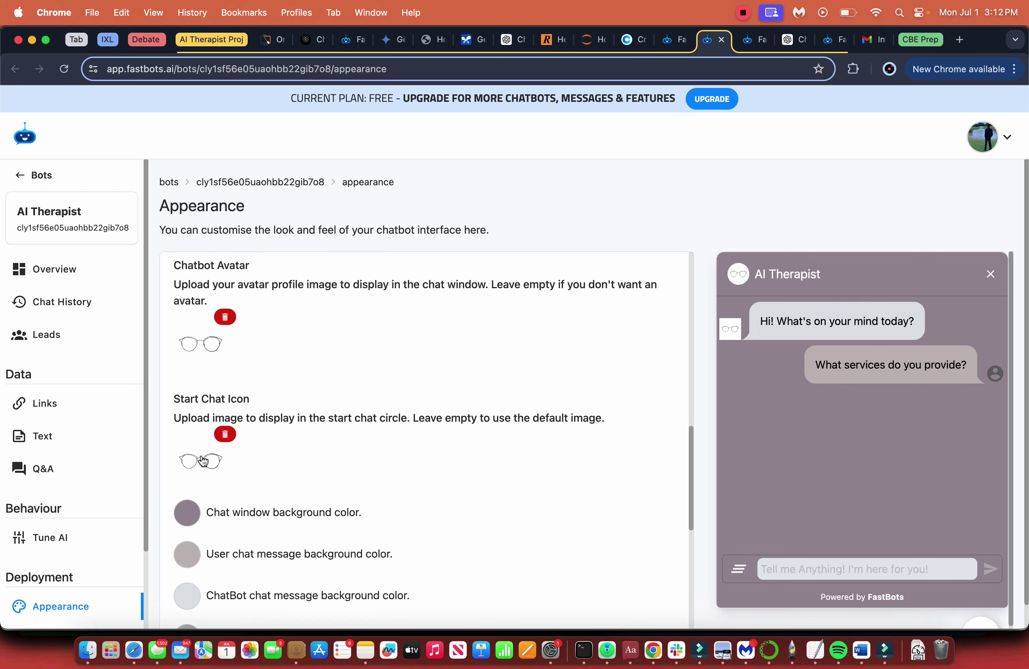
{"action": "scroll", "coordinate": [228, 423], "scroll_direction": "down", "scroll_amount": 2}
{"action": "scroll", "coordinate": [228, 423], "scroll_direction": "down", "scroll_amount": 2}
- Check the Coolors grey palette, then scroll through FastBots' Appearance colour settings again
{"action": "left_click", "coordinate": [634, 42]}
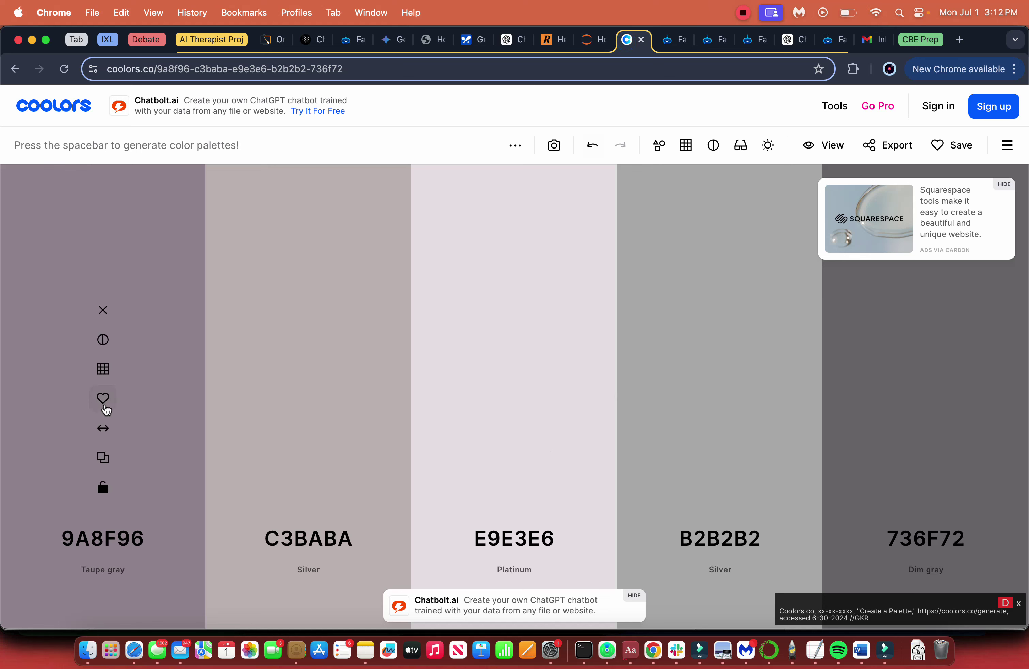
{"action": "left_click", "coordinate": [673, 39]}
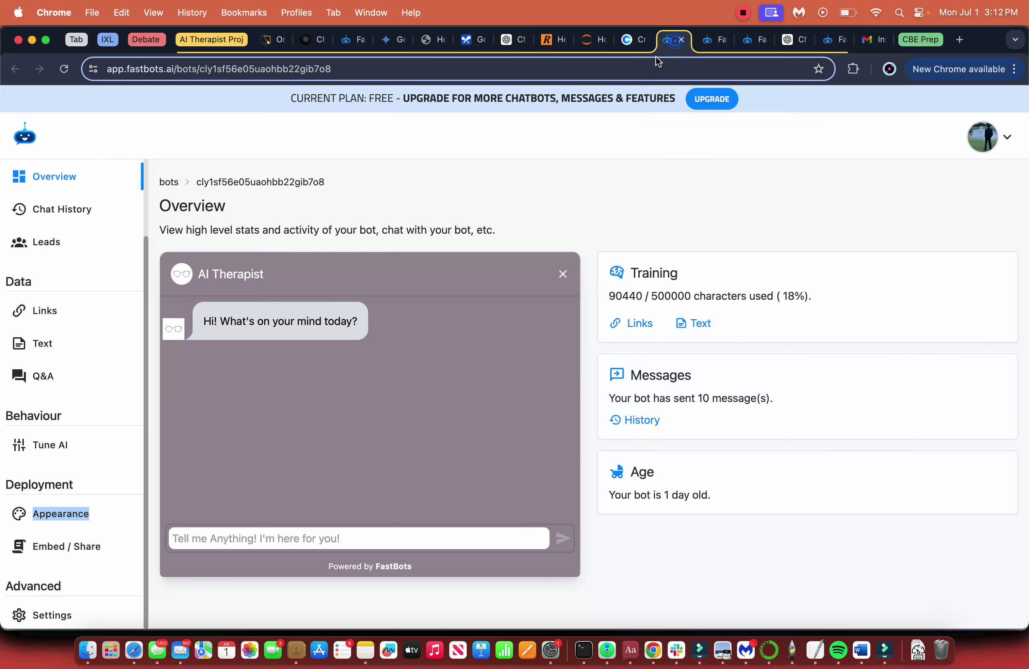
{"action": "left_click", "coordinate": [714, 39]}
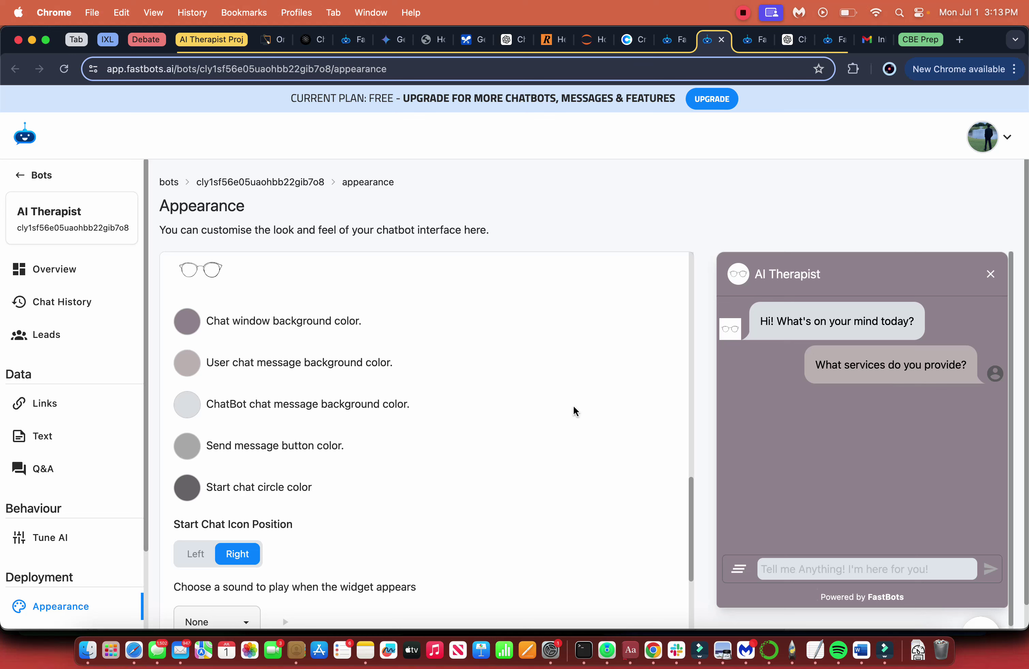
{"action": "scroll", "coordinate": [564, 406], "scroll_direction": "down", "scroll_amount": 2}
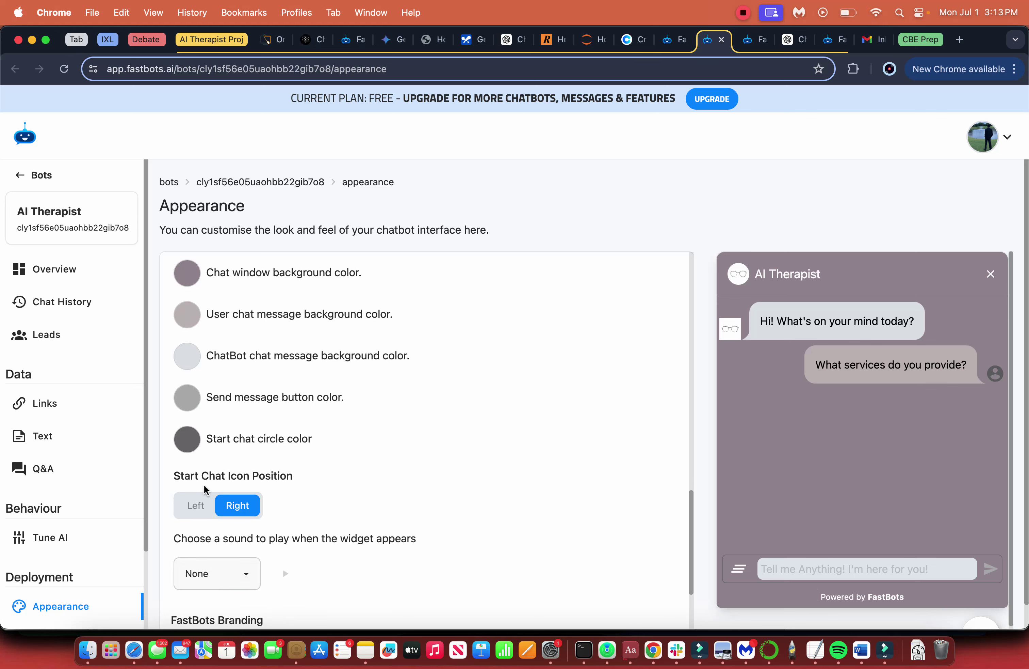
{"action": "scroll", "coordinate": [197, 482], "scroll_direction": "down", "scroll_amount": 5}
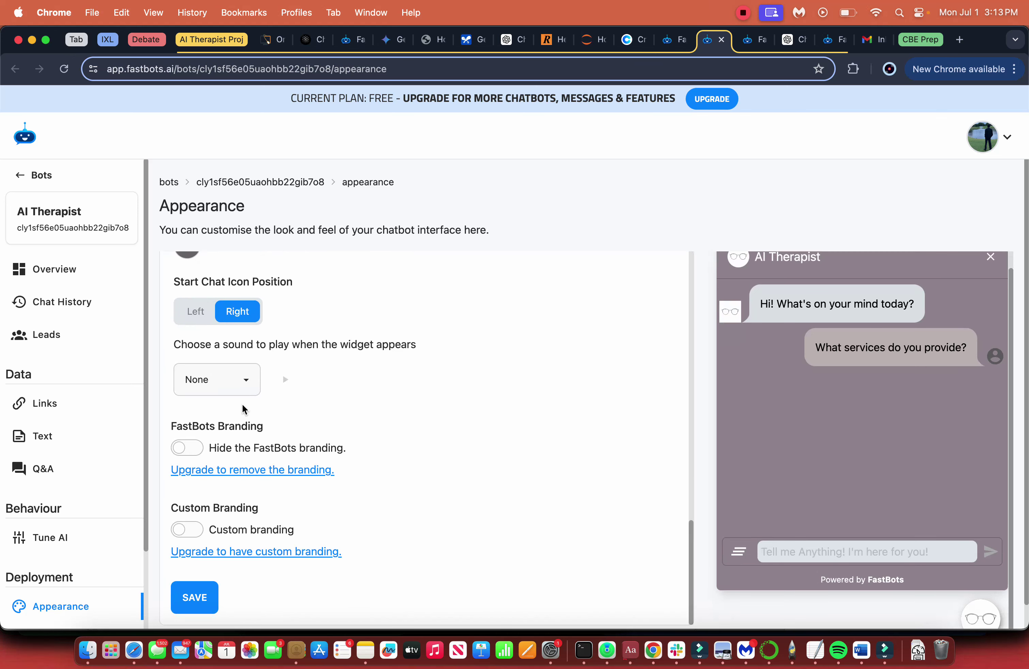
{"action": "scroll", "coordinate": [243, 407], "scroll_direction": "up", "scroll_amount": 5}
{"action": "scroll", "coordinate": [43, 382], "scroll_direction": "down", "scroll_amount": 3}
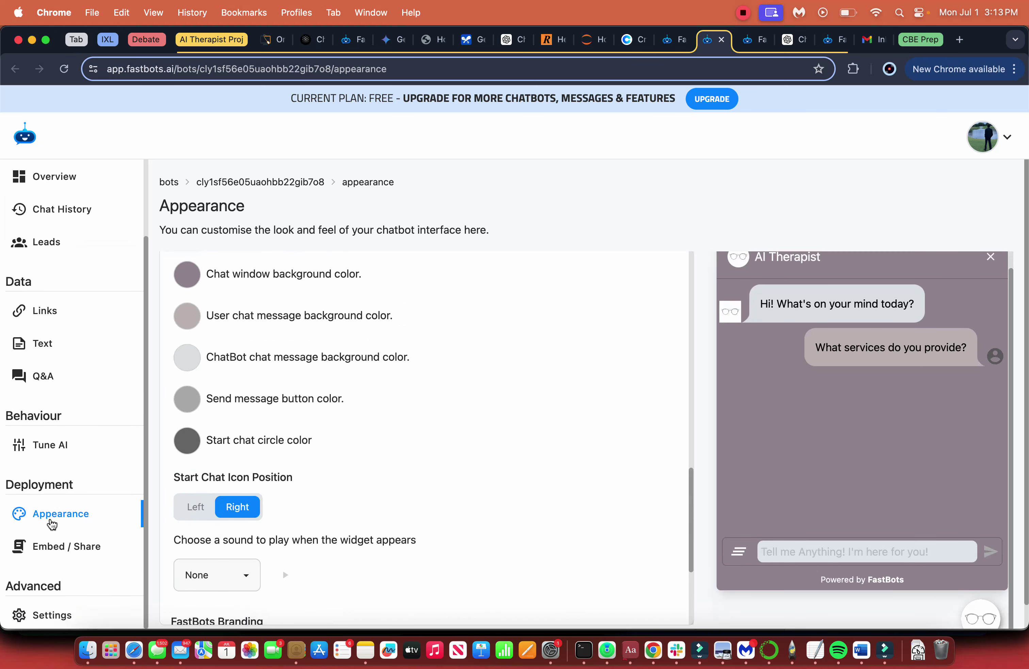
{"action": "scroll", "coordinate": [76, 452], "scroll_direction": "up", "scroll_amount": 1}
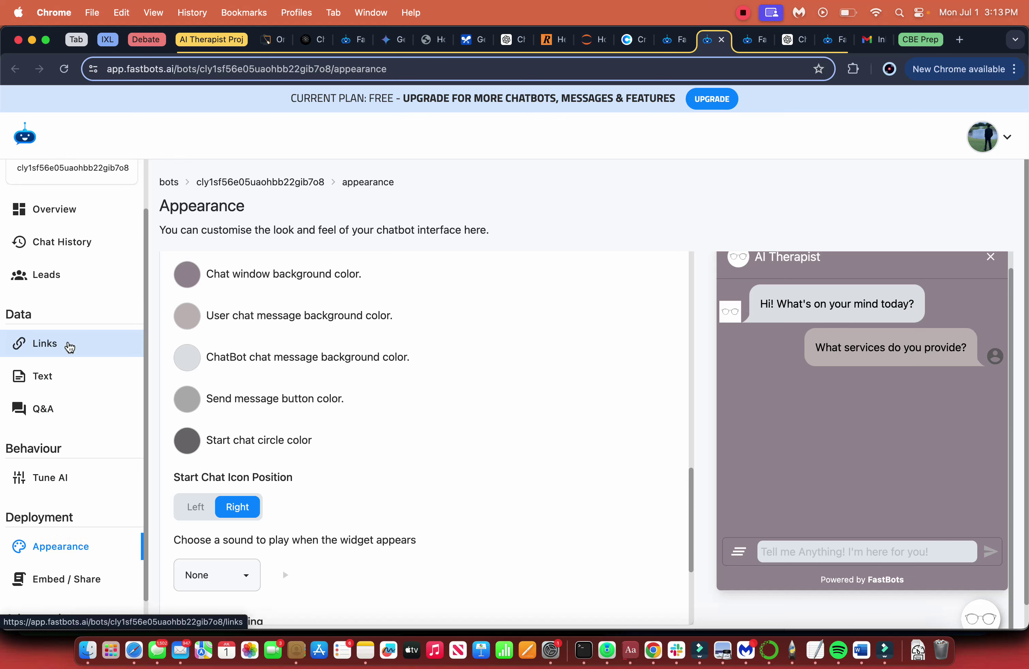
- Open the Links training page in a new tab, then open its first link, the Therapy Helpers article
{"action": "right_click", "coordinate": [69, 346]}
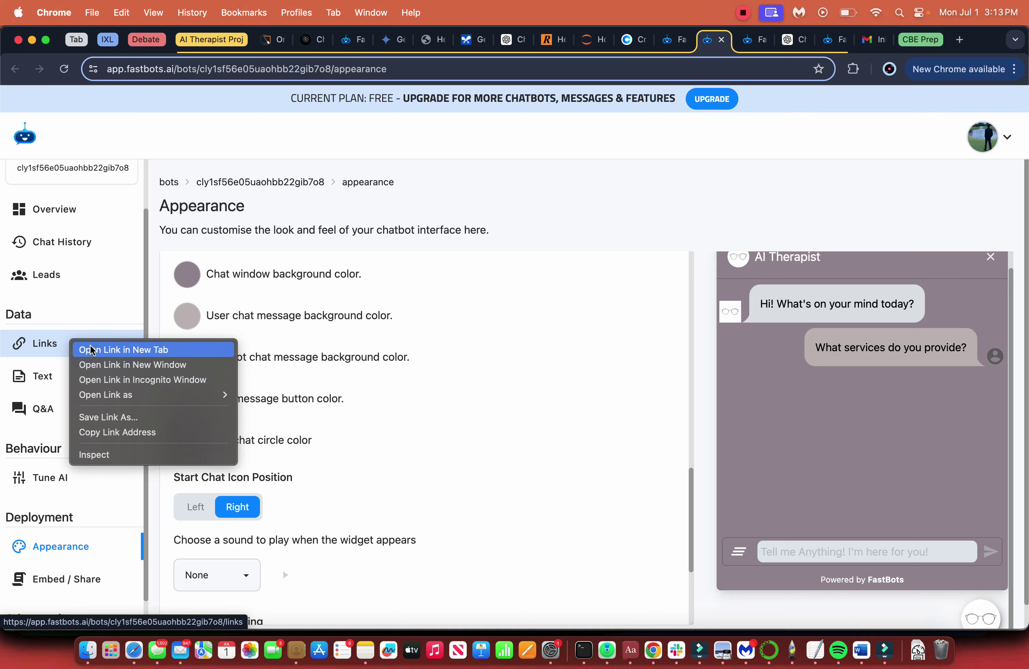
{"action": "left_click", "coordinate": [90, 348]}
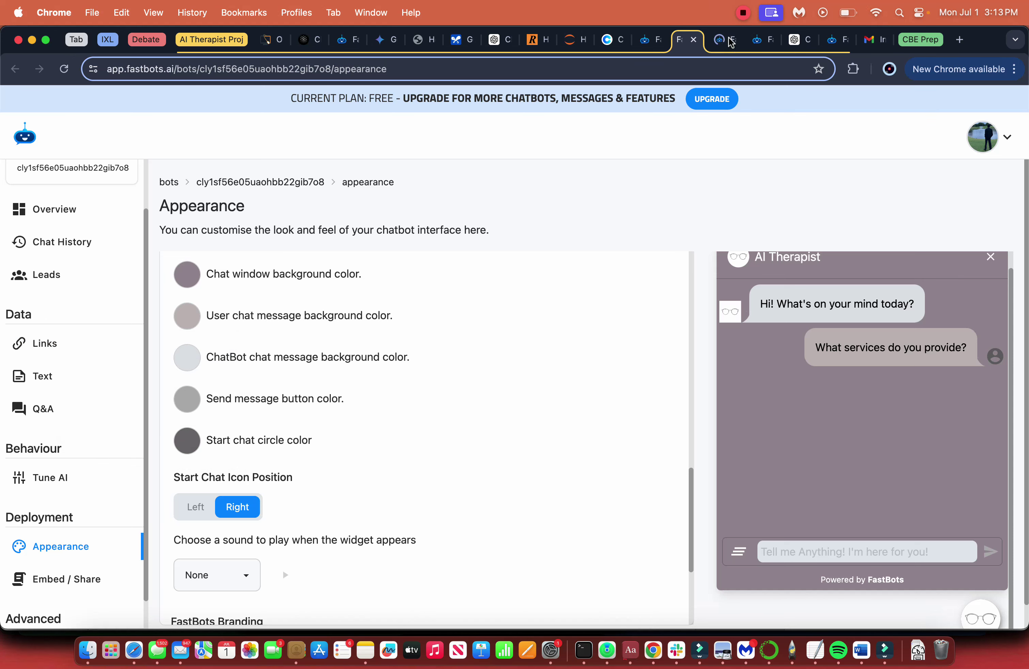
{"action": "left_click", "coordinate": [726, 43]}
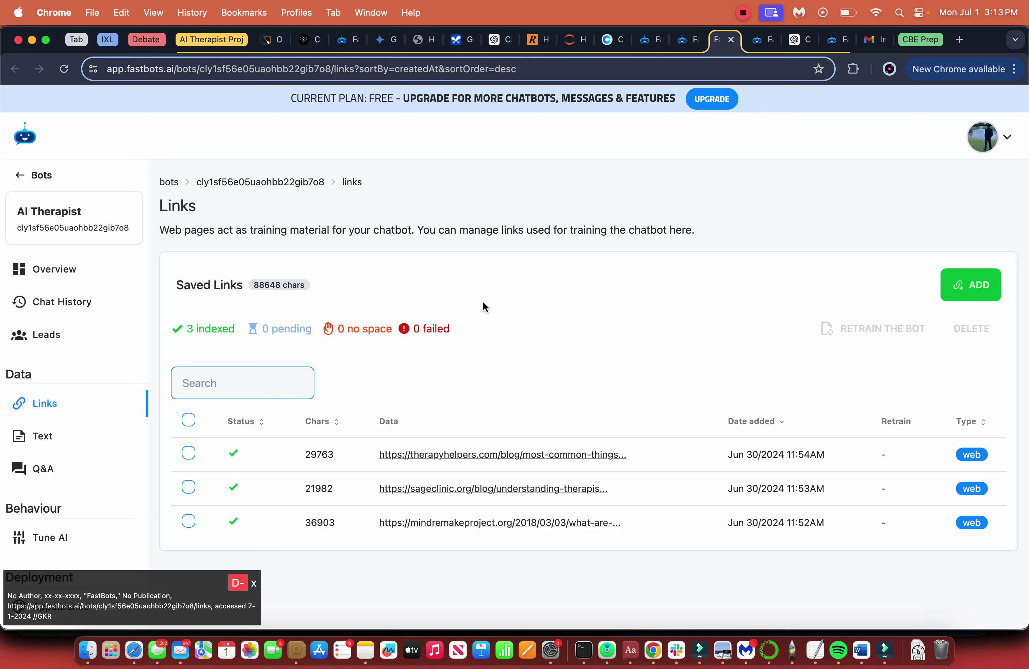
{"action": "right_click", "coordinate": [490, 453]}
{"action": "left_click", "coordinate": [521, 388]}
- Read the Therapy Helpers article, highlighting the opening 'It's' quote lines
{"action": "left_click", "coordinate": [736, 41]}
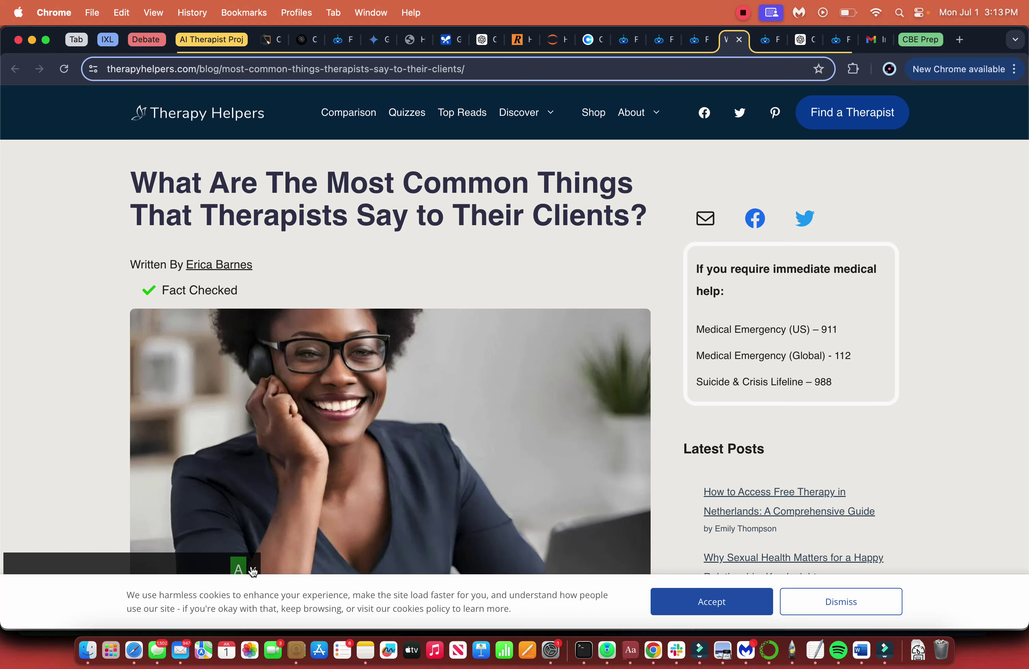
{"action": "scroll", "coordinate": [373, 469], "scroll_direction": "down", "scroll_amount": 10}
{"action": "scroll", "coordinate": [374, 472], "scroll_direction": "down", "scroll_amount": 10}
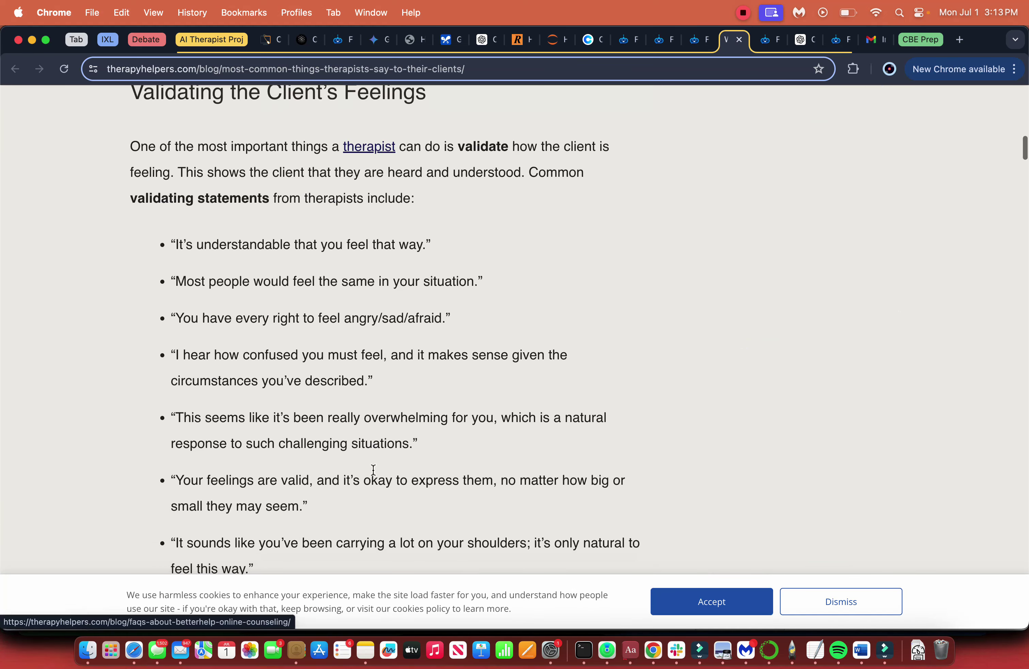
{"action": "scroll", "coordinate": [231, 141], "scroll_direction": "up", "scroll_amount": 2}
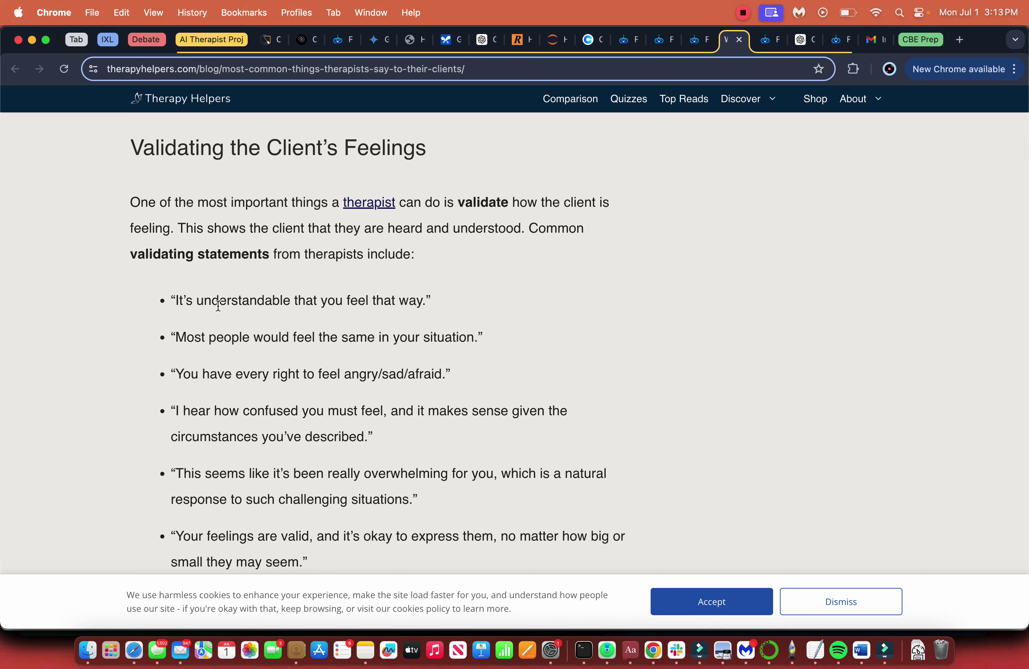
{"action": "double_click", "coordinate": [179, 301]}
{"action": "left_click_drag", "start_coordinate": [178, 300], "coordinate": [382, 301]}
{"action": "left_click_drag", "start_coordinate": [224, 337], "coordinate": [346, 353]}
- Scroll through the rest of the article, then return to Saved Links and close the article
{"action": "scroll", "coordinate": [346, 353], "scroll_direction": "down", "scroll_amount": 5}
{"action": "left_click_drag", "start_coordinate": [183, 367], "coordinate": [344, 396]}
{"action": "scroll", "coordinate": [344, 395], "scroll_direction": "down", "scroll_amount": 2}
{"action": "scroll", "coordinate": [344, 395], "scroll_direction": "down", "scroll_amount": 15}
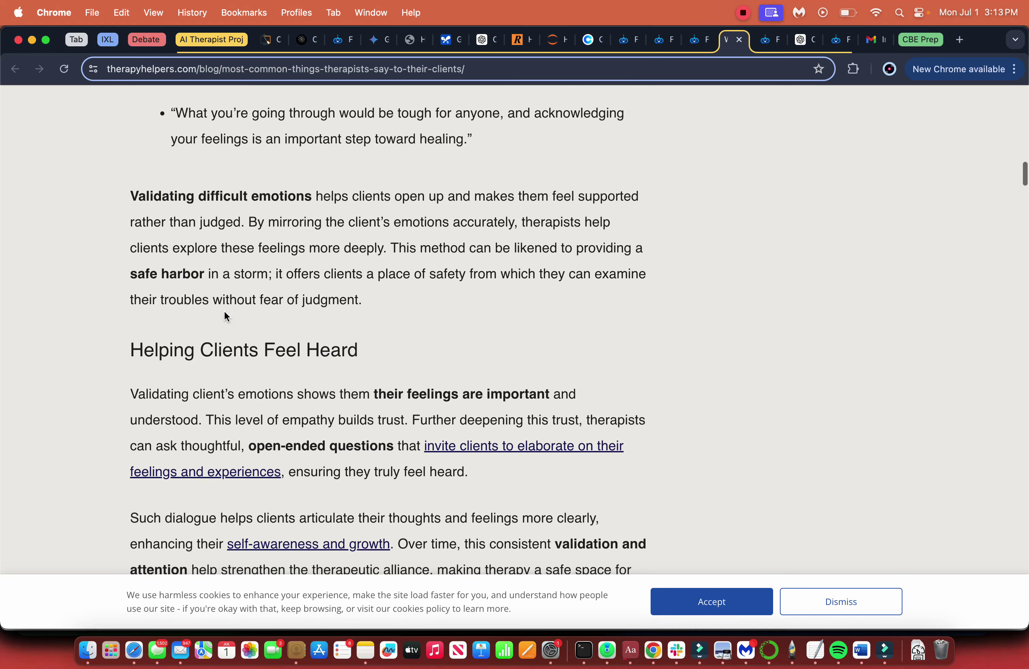
{"action": "scroll", "coordinate": [225, 311], "scroll_direction": "down", "scroll_amount": 20}
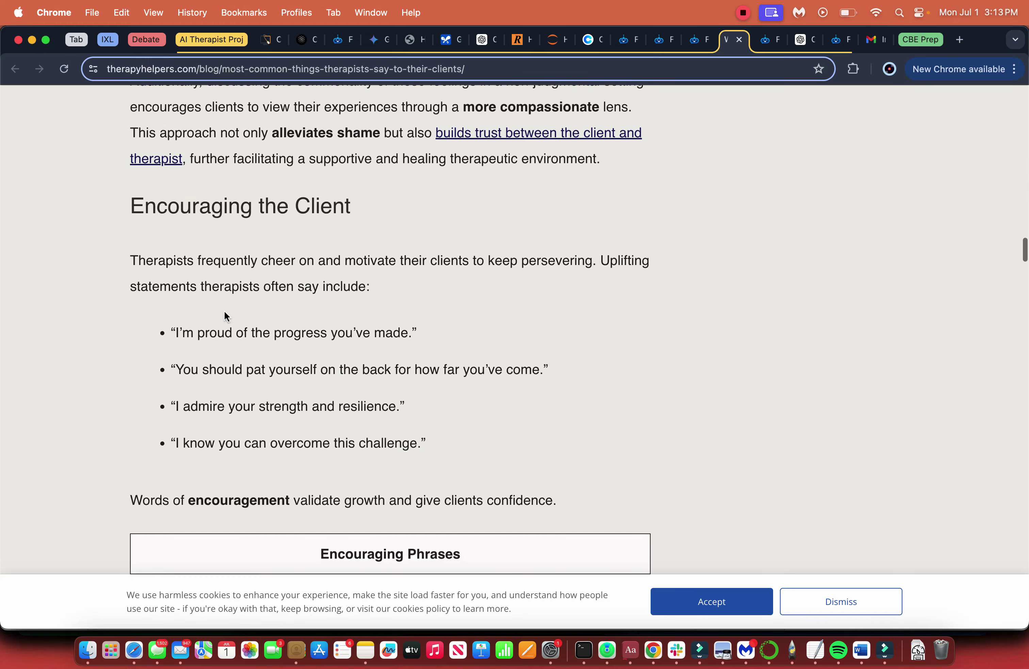
{"action": "scroll", "coordinate": [224, 311], "scroll_direction": "down", "scroll_amount": 15}
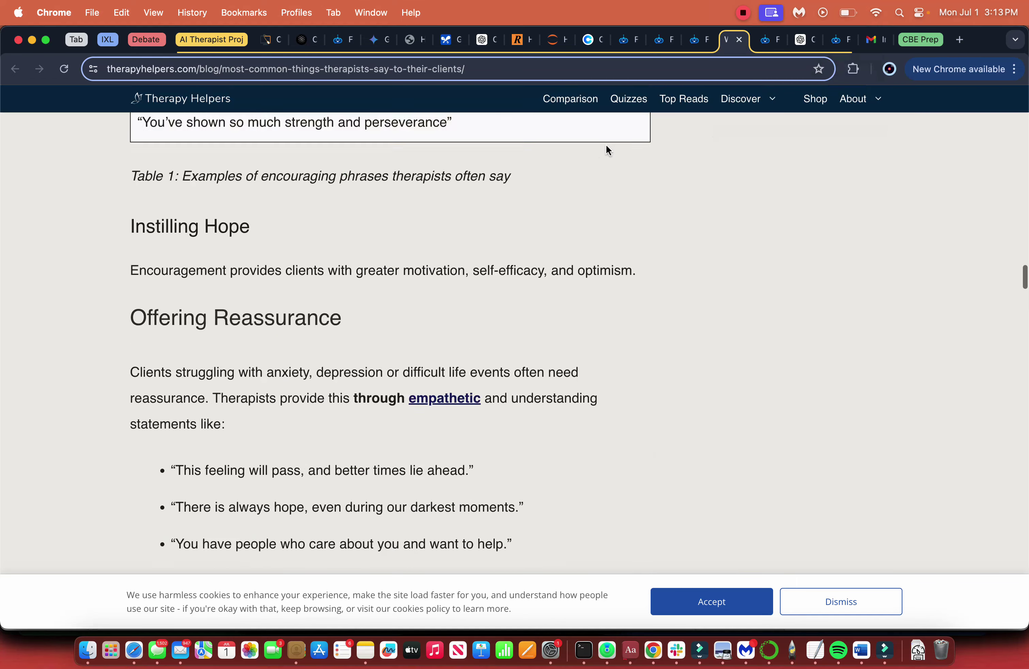
{"action": "scroll", "coordinate": [607, 150], "scroll_direction": "up", "scroll_amount": 15}
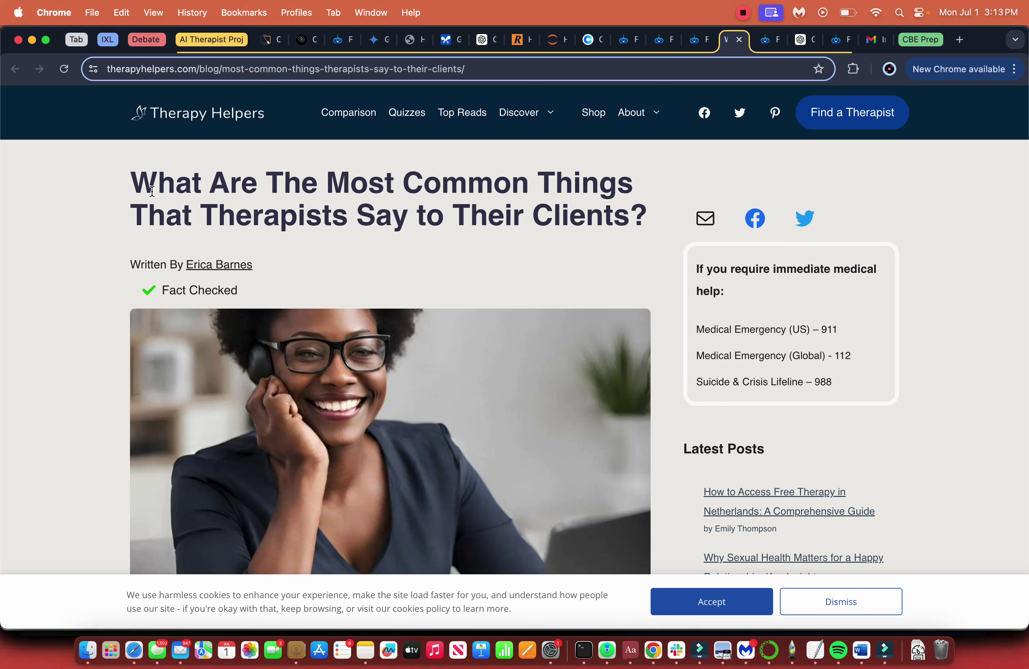
{"action": "key", "text": "ctrl+shift+Tab"}
{"action": "middle_click", "coordinate": [736, 41]}
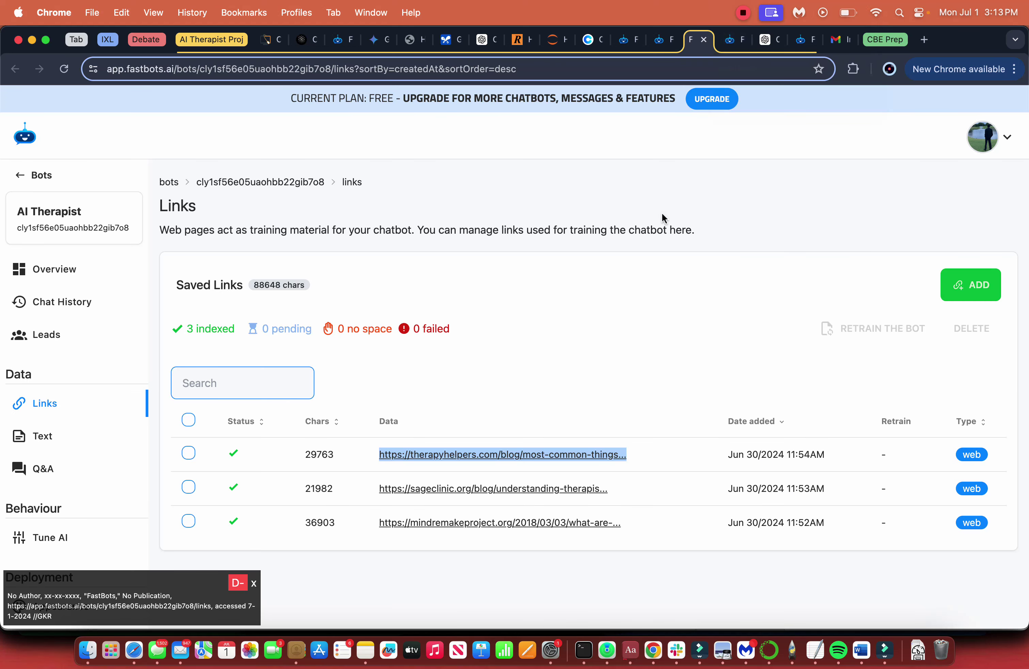
{"action": "right_click", "coordinate": [492, 486]}
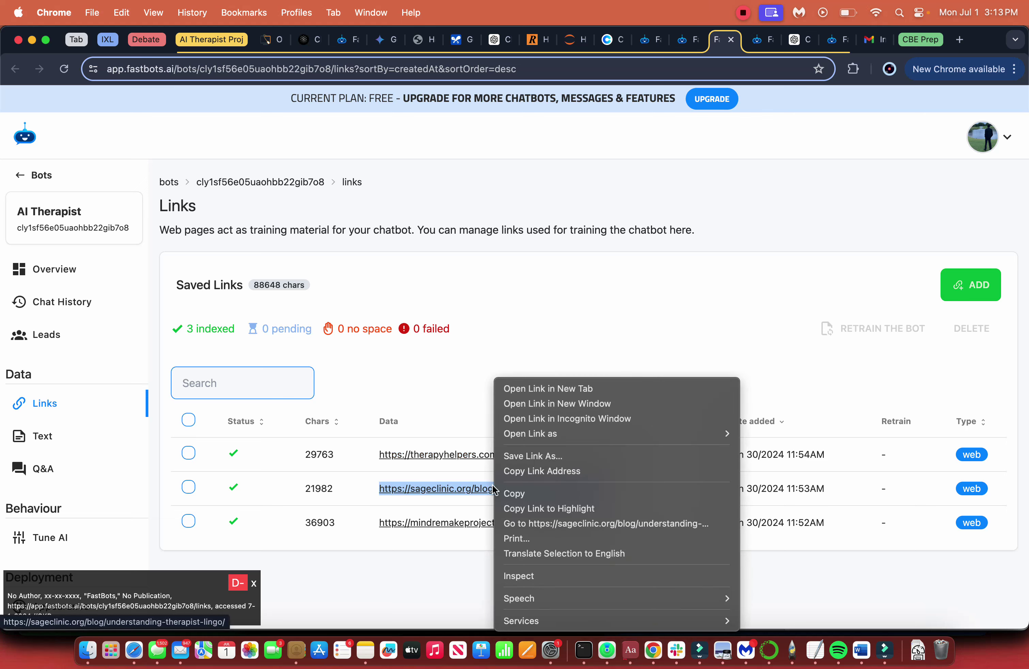
{"action": "left_click", "coordinate": [547, 382]}
{"action": "left_click", "coordinate": [733, 42]}
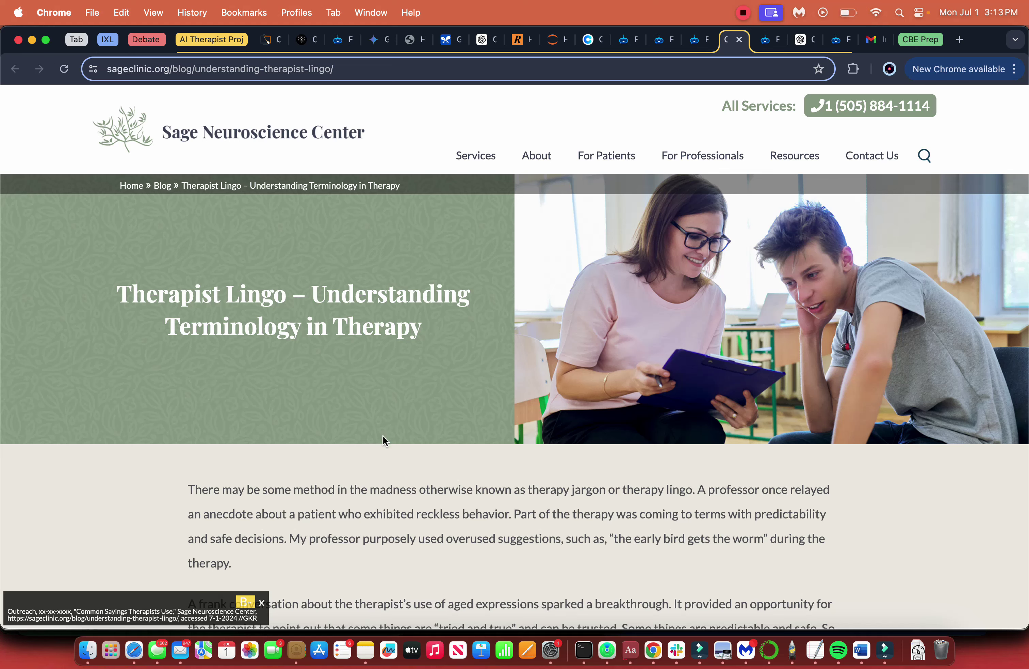
{"action": "scroll", "coordinate": [383, 434], "scroll_direction": "down", "scroll_amount": 15}
{"action": "scroll", "coordinate": [382, 433], "scroll_direction": "down", "scroll_amount": 11}
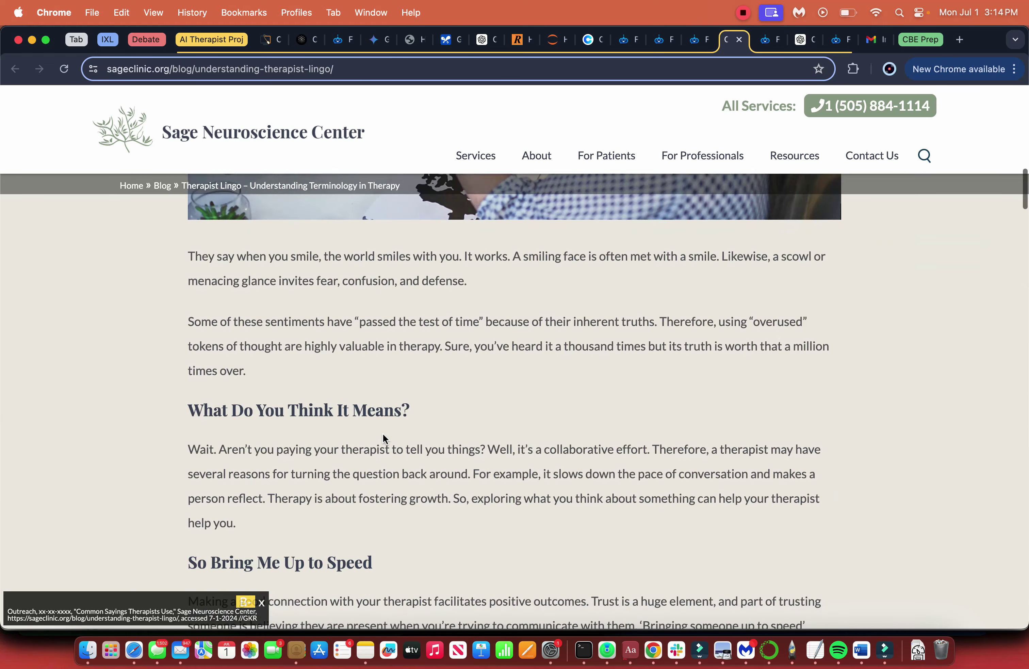
{"action": "scroll", "coordinate": [382, 432], "scroll_direction": "up", "scroll_amount": 5}
{"action": "scroll", "coordinate": [383, 437], "scroll_direction": "down", "scroll_amount": 15}
{"action": "scroll", "coordinate": [383, 435], "scroll_direction": "down", "scroll_amount": 3}
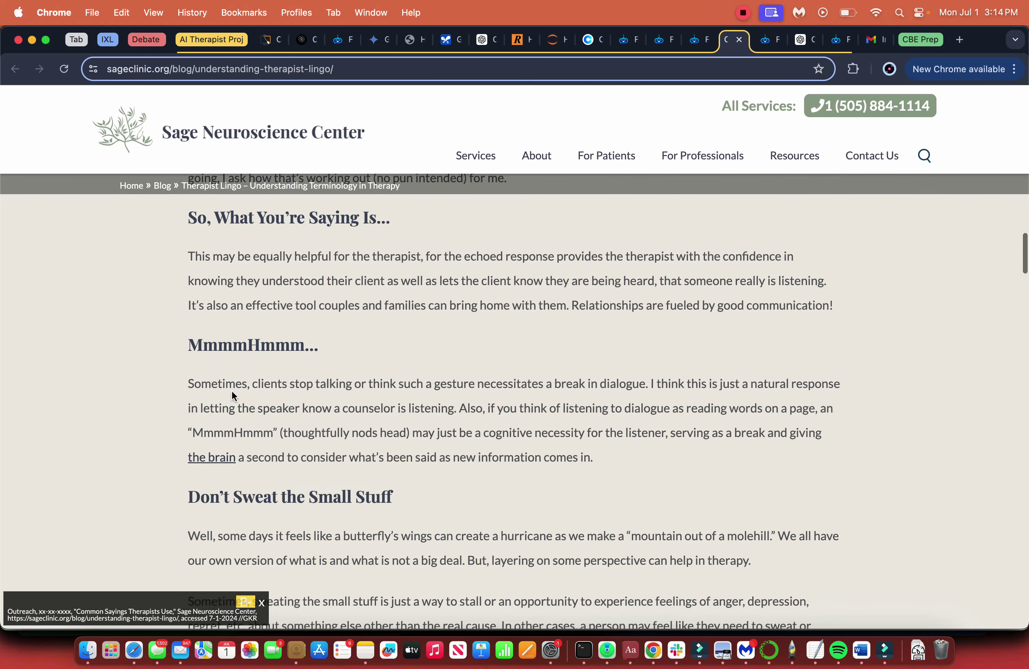
{"action": "scroll", "coordinate": [183, 505], "scroll_direction": "down", "scroll_amount": 8}
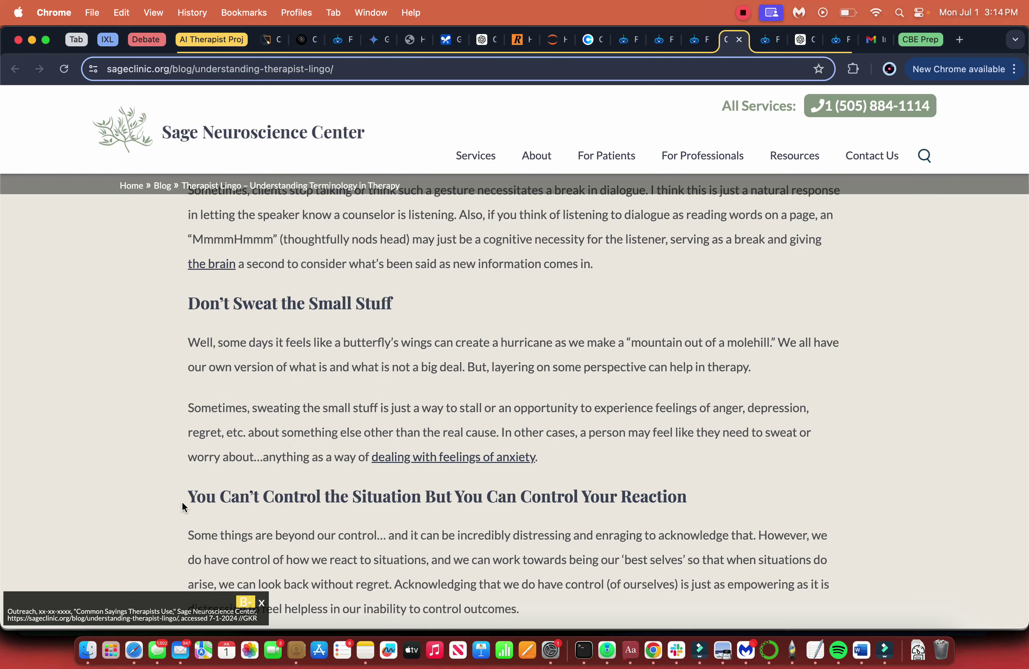
{"action": "scroll", "coordinate": [181, 505], "scroll_direction": "down", "scroll_amount": 20}
{"action": "scroll", "coordinate": [308, 300], "scroll_direction": "down", "scroll_amount": 15}
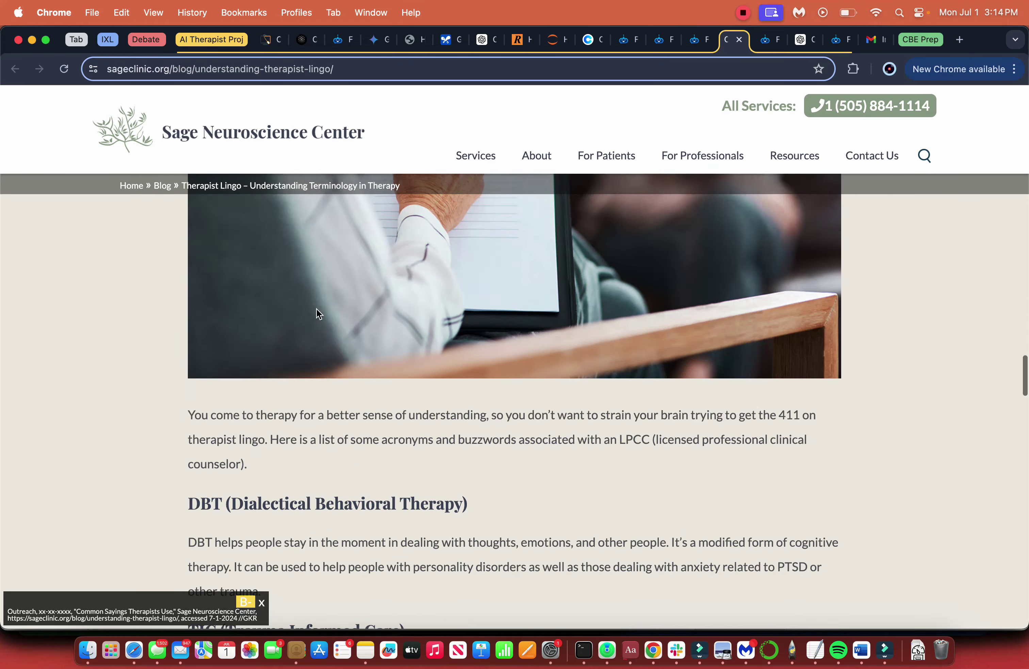
{"action": "scroll", "coordinate": [316, 309], "scroll_direction": "down", "scroll_amount": 5}
{"action": "left_click_drag", "start_coordinate": [185, 401], "coordinate": [295, 419]}
{"action": "scroll", "coordinate": [295, 419], "scroll_direction": "down", "scroll_amount": 5}
{"action": "left_click_drag", "start_coordinate": [180, 415], "coordinate": [438, 419]}
{"action": "scroll", "coordinate": [438, 419], "scroll_direction": "down", "scroll_amount": 4}
{"action": "left_click", "coordinate": [334, 448]}
{"action": "scroll", "coordinate": [213, 454], "scroll_direction": "down", "scroll_amount": 6}
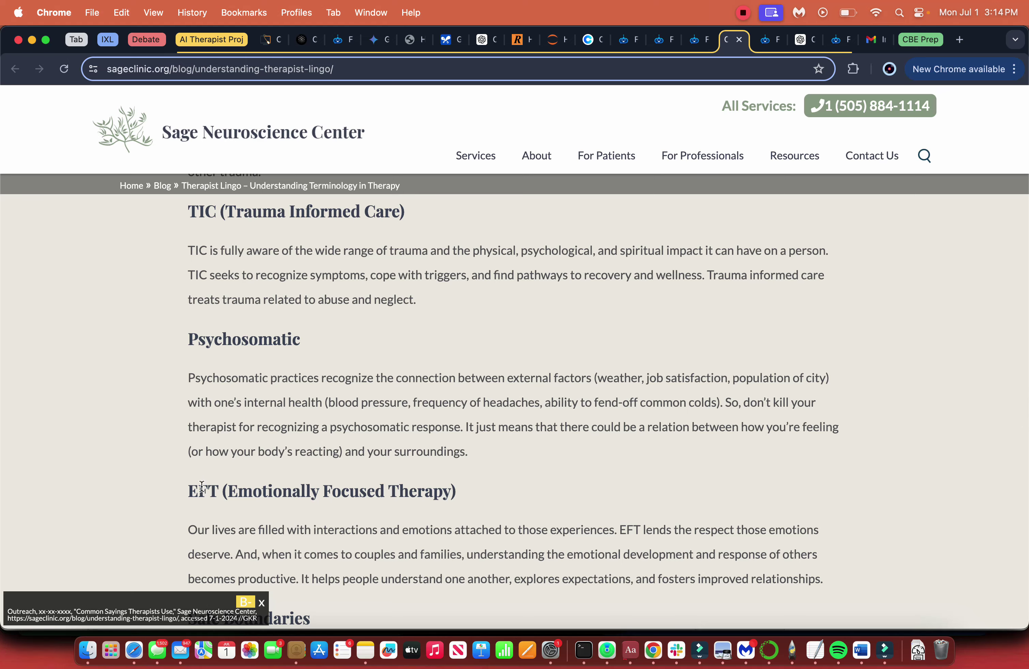
{"action": "scroll", "coordinate": [201, 485], "scroll_direction": "up", "scroll_amount": 7}
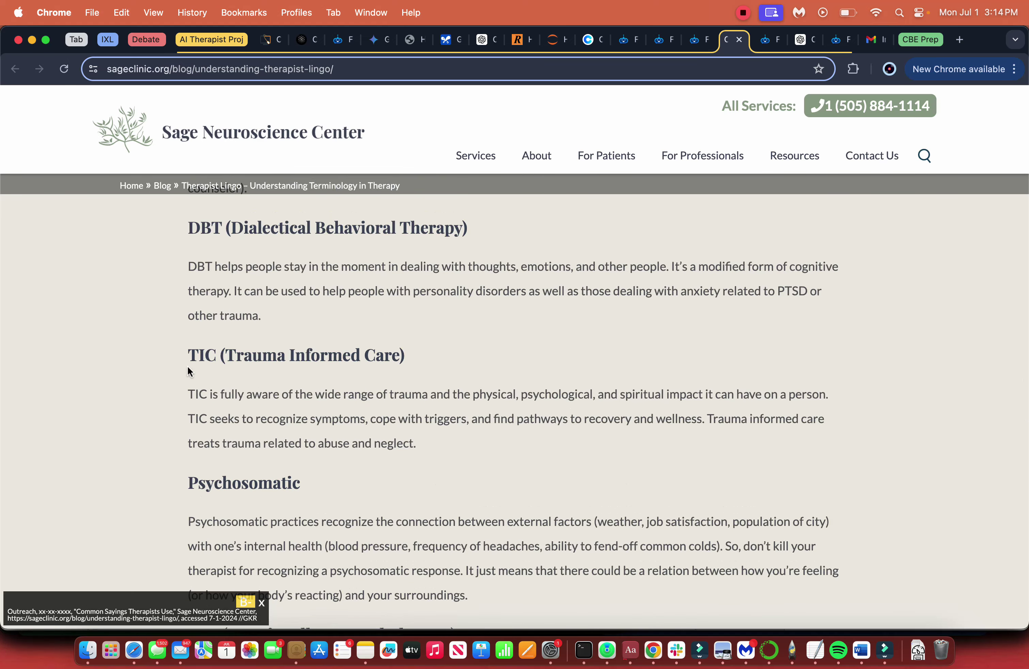
{"action": "left_click_drag", "start_coordinate": [181, 356], "coordinate": [433, 359]}
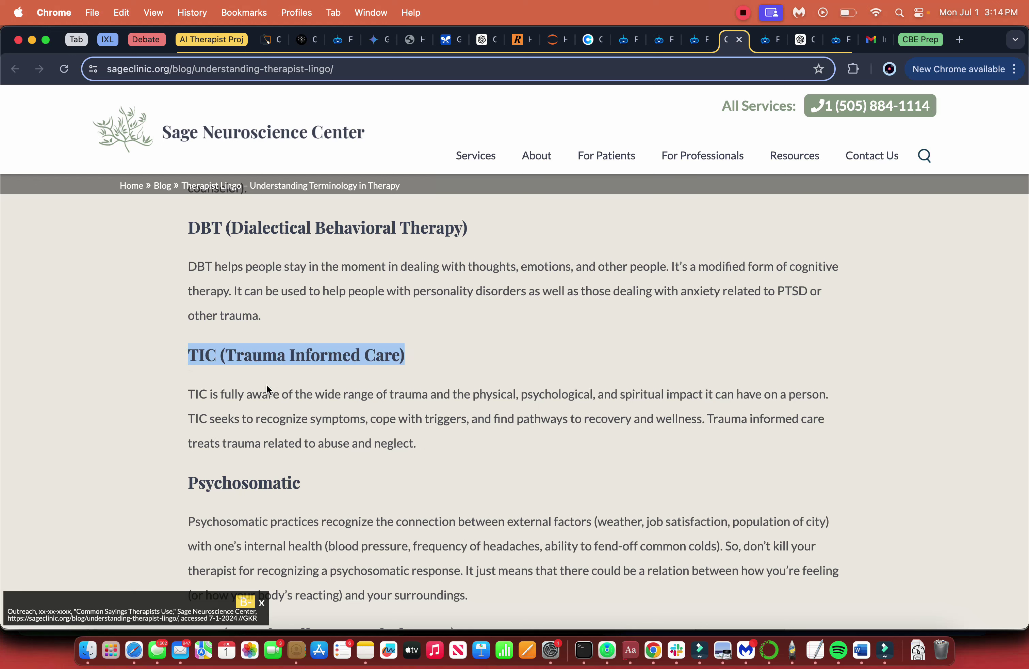
{"action": "left_click_drag", "start_coordinate": [180, 394], "coordinate": [441, 435]}
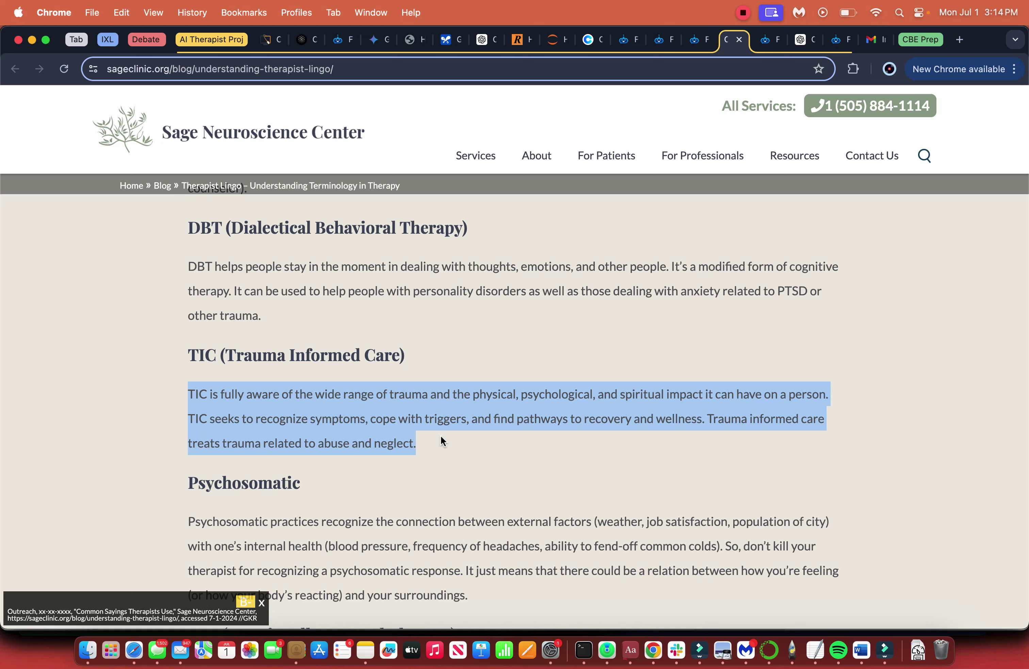
{"action": "left_click", "coordinate": [739, 39]}
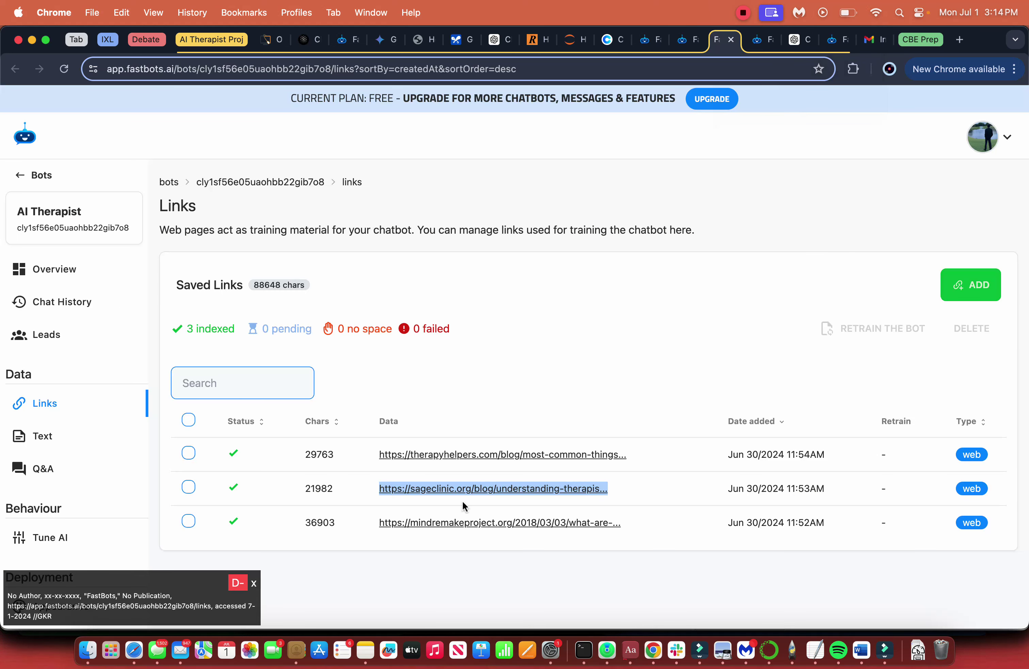
- Open the mindremakeproject link in a new tab and scroll to its traits list, such as active listening
{"action": "right_click", "coordinate": [448, 523]}
{"action": "left_click", "coordinate": [470, 389]}
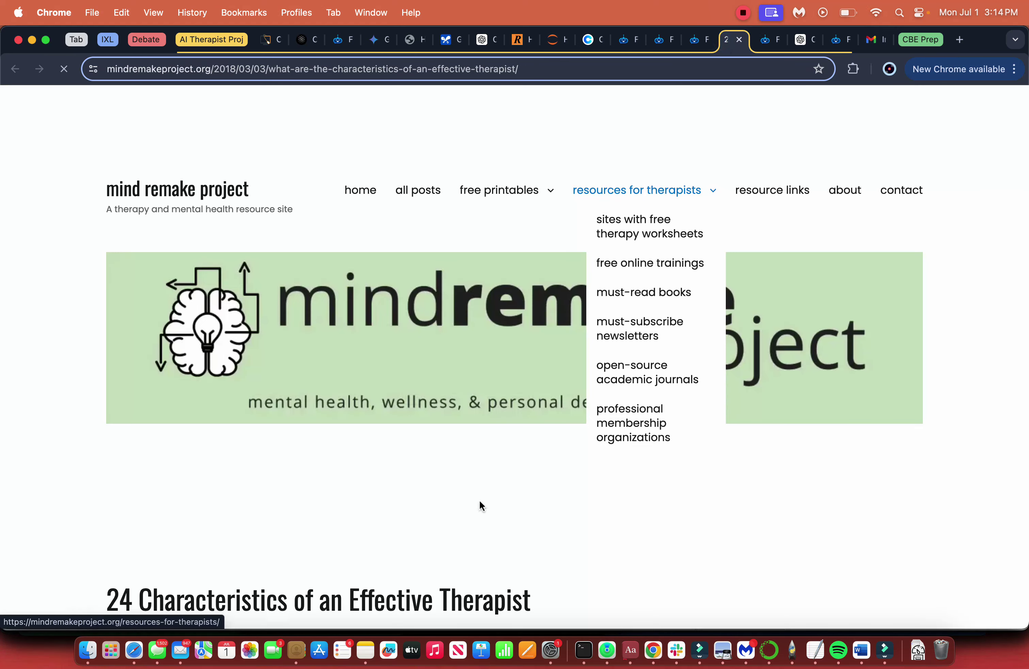
{"action": "scroll", "coordinate": [437, 431], "scroll_direction": "down", "scroll_amount": 5}
{"action": "scroll", "coordinate": [413, 380], "scroll_direction": "down", "scroll_amount": 15}
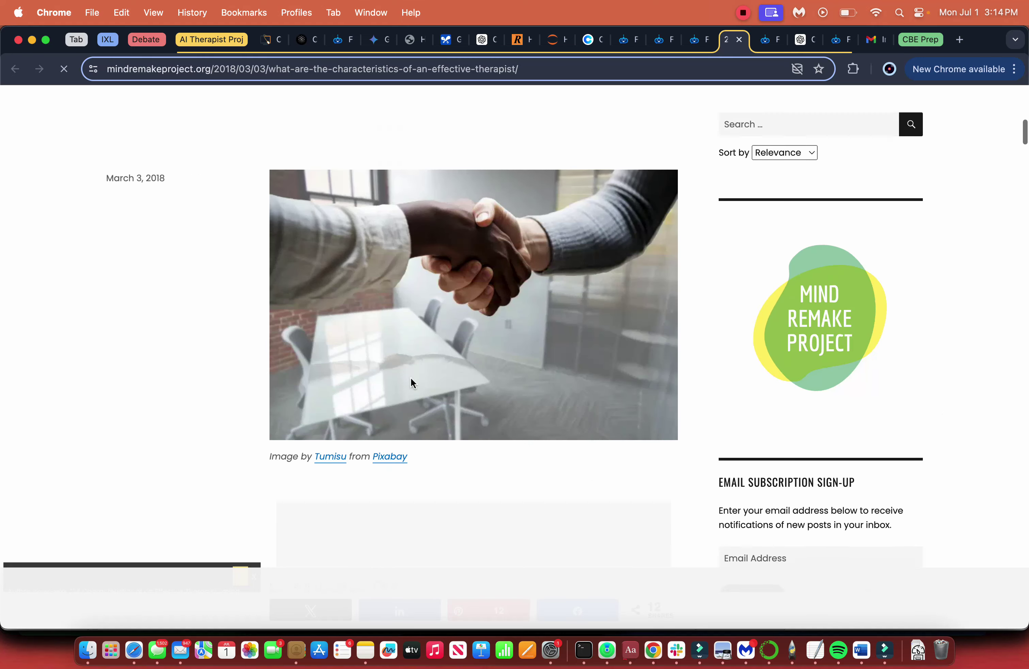
{"action": "scroll", "coordinate": [412, 382], "scroll_direction": "down", "scroll_amount": 10}
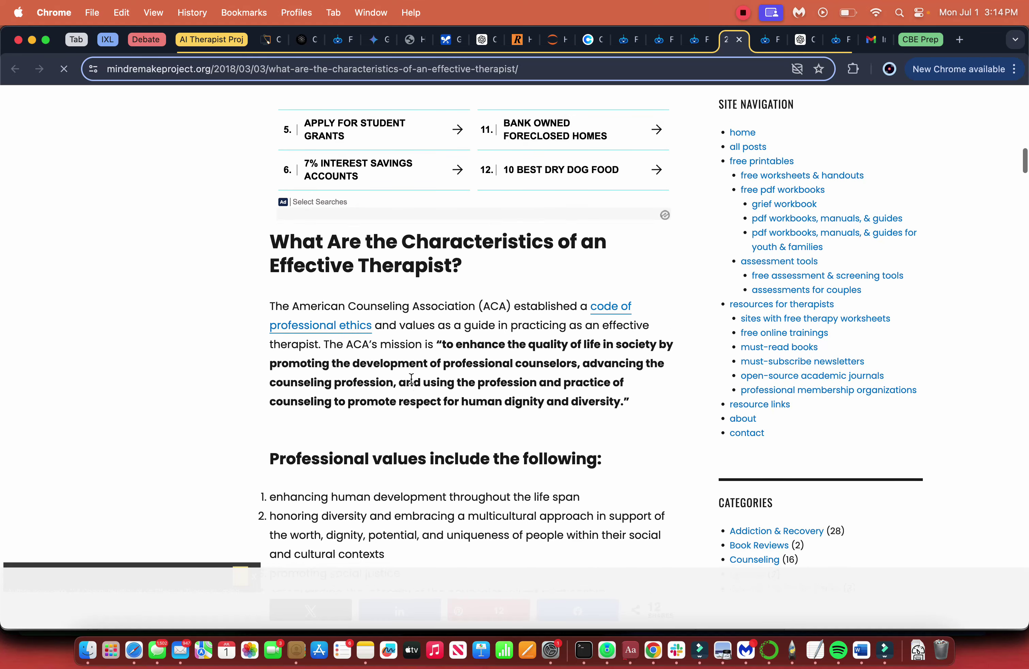
{"action": "scroll", "coordinate": [412, 382], "scroll_direction": "down", "scroll_amount": 10}
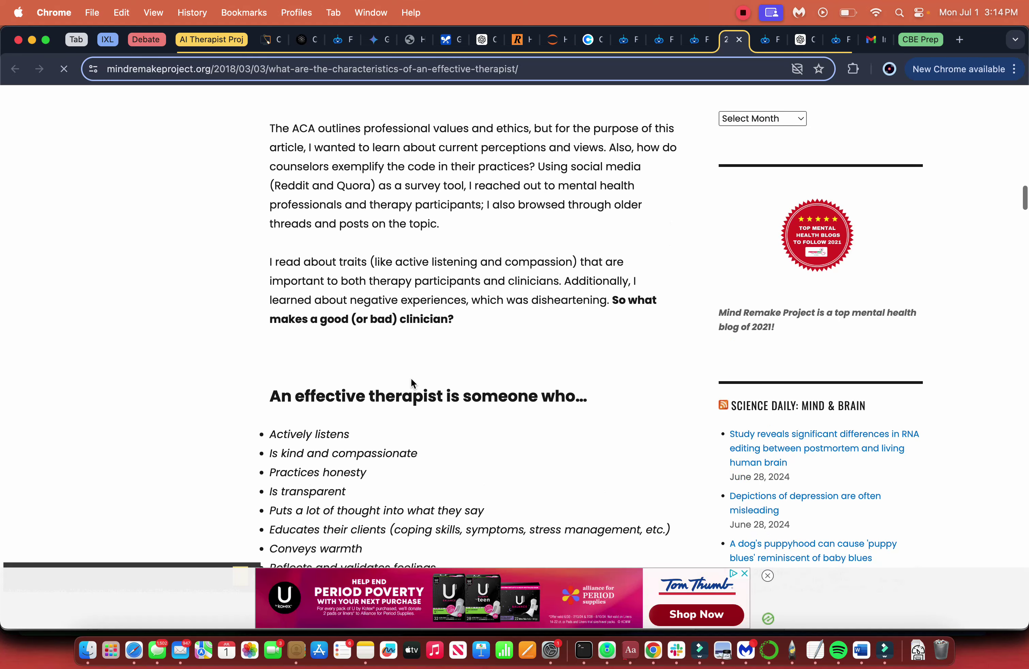
{"action": "scroll", "coordinate": [329, 326], "scroll_direction": "down", "scroll_amount": 4}
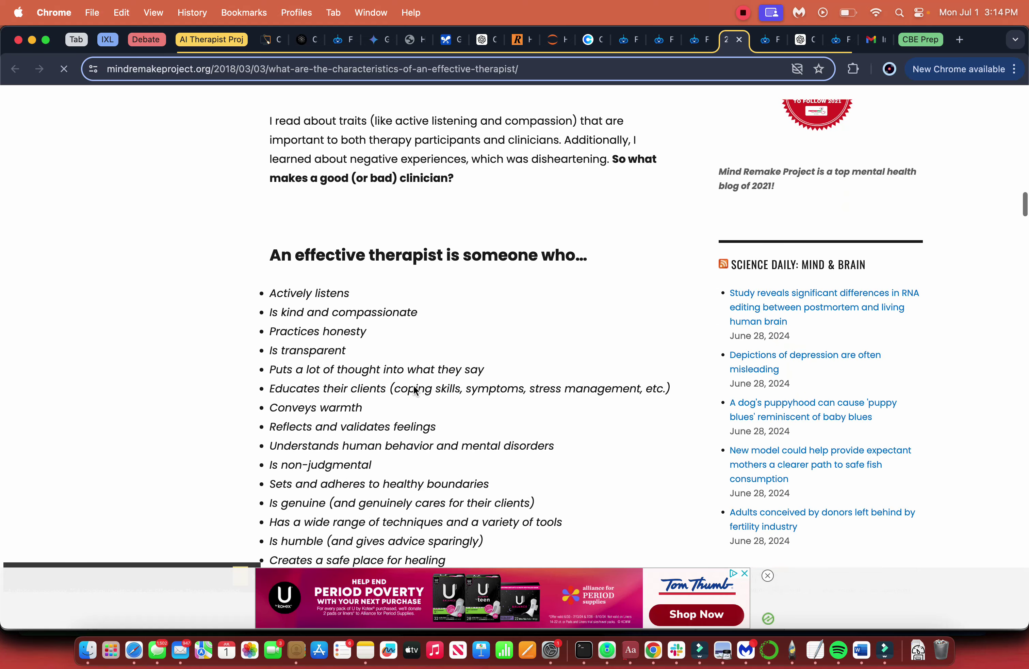
{"action": "scroll", "coordinate": [366, 302], "scroll_direction": "down", "scroll_amount": 5}
{"action": "scroll", "coordinate": [393, 310], "scroll_direction": "down", "scroll_amount": 3}
{"action": "scroll", "coordinate": [523, 292], "scroll_direction": "down", "scroll_amount": 2}
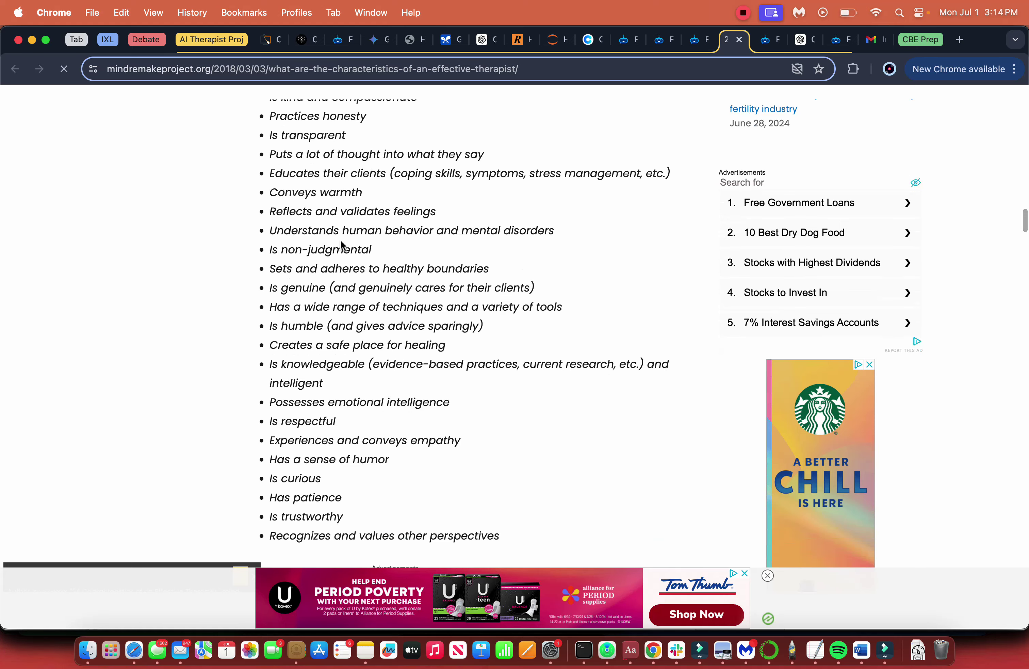
{"action": "scroll", "coordinate": [470, 326], "scroll_direction": "down", "scroll_amount": 1}
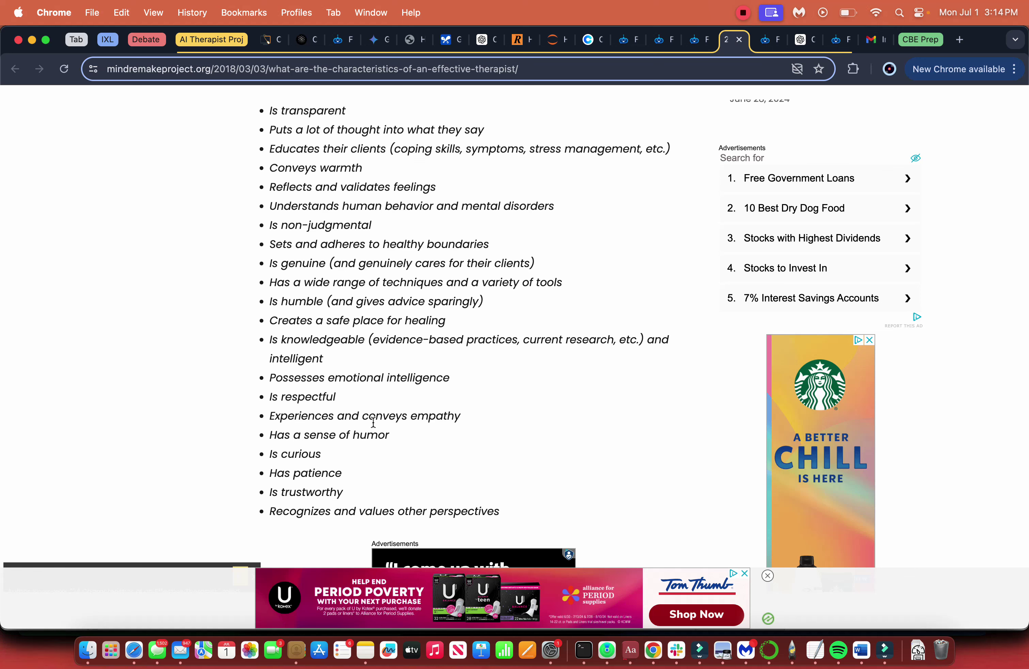
- Close the Mind Remake Project article and open the Text Training page in a new tab
{"action": "left_click", "coordinate": [741, 40]}
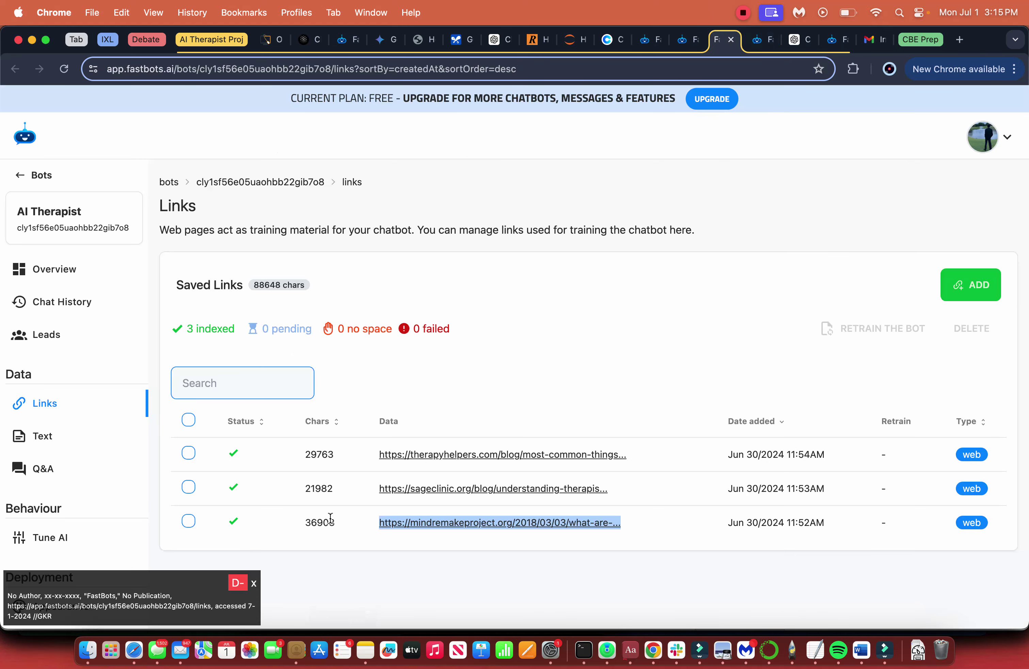
{"action": "left_click", "coordinate": [254, 583]}
{"action": "right_click", "coordinate": [87, 444]}
{"action": "left_click", "coordinate": [106, 454]}
{"action": "left_click", "coordinate": [731, 40]}
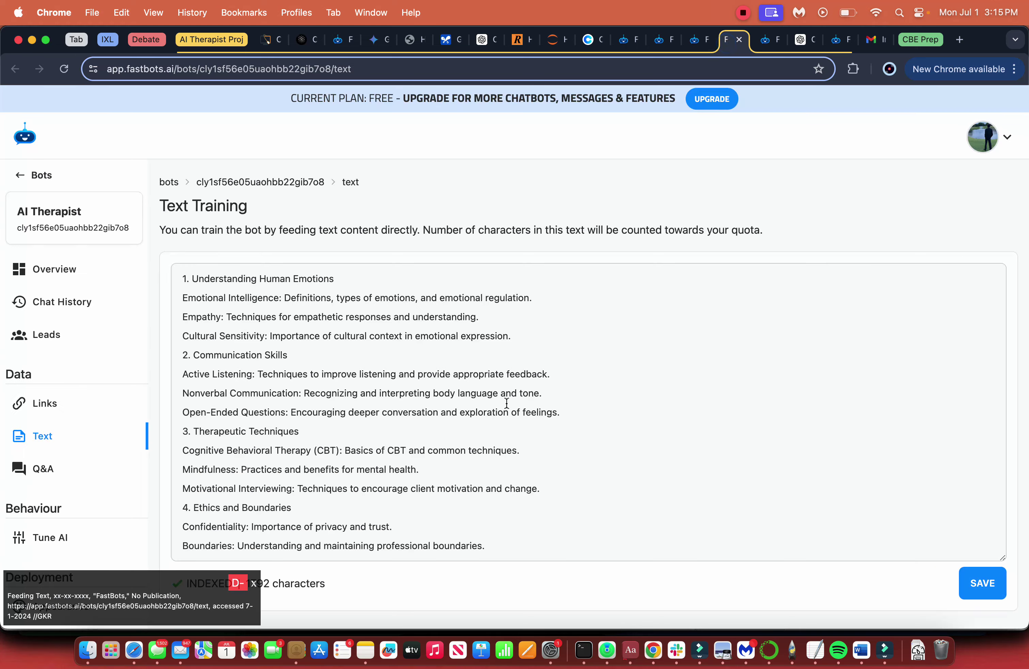
- Review the training text from '1. Understanding Human Emotions' through the Cognitive Behavioral Therapy wording
{"action": "scroll", "coordinate": [506, 403], "scroll_direction": "down", "scroll_amount": 10}
{"action": "scroll", "coordinate": [507, 403], "scroll_direction": "up", "scroll_amount": 10}
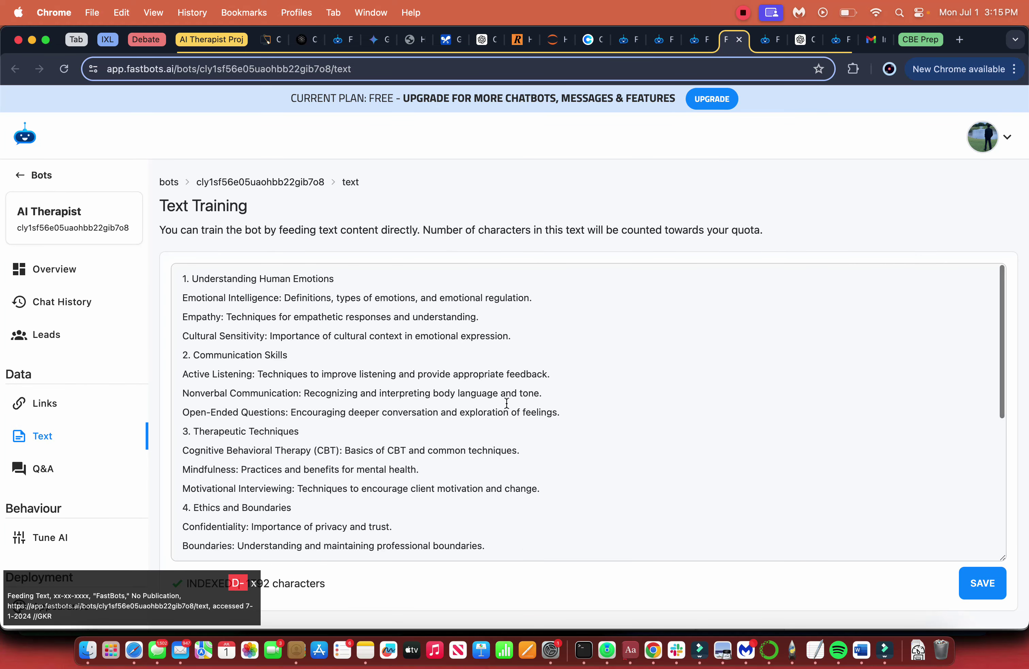
{"action": "left_click", "coordinate": [203, 279]}
{"action": "left_click_drag", "start_coordinate": [193, 278], "coordinate": [359, 277]}
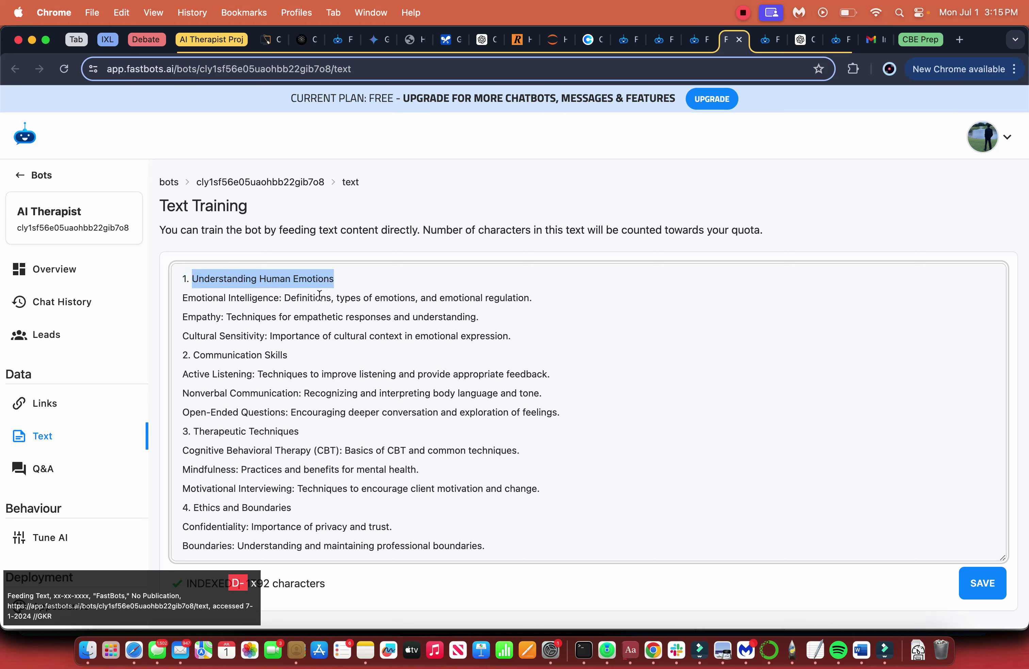
{"action": "left_click", "coordinate": [292, 298]}
{"action": "scroll", "coordinate": [292, 299], "scroll_direction": "down", "scroll_amount": 3}
{"action": "left_click", "coordinate": [238, 309]}
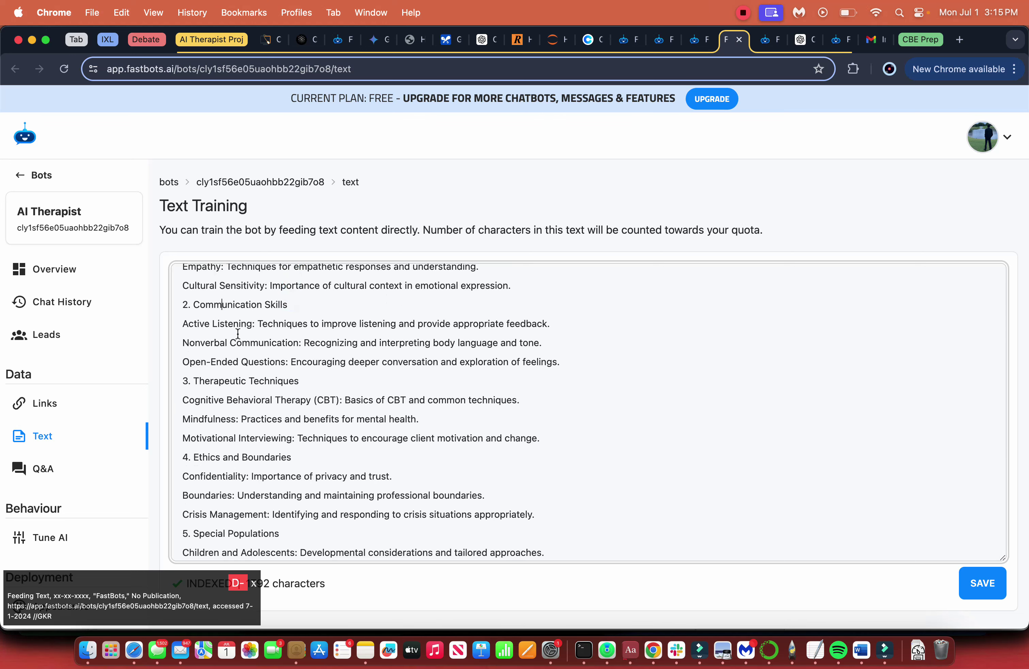
{"action": "scroll", "coordinate": [239, 334], "scroll_direction": "down", "scroll_amount": 1}
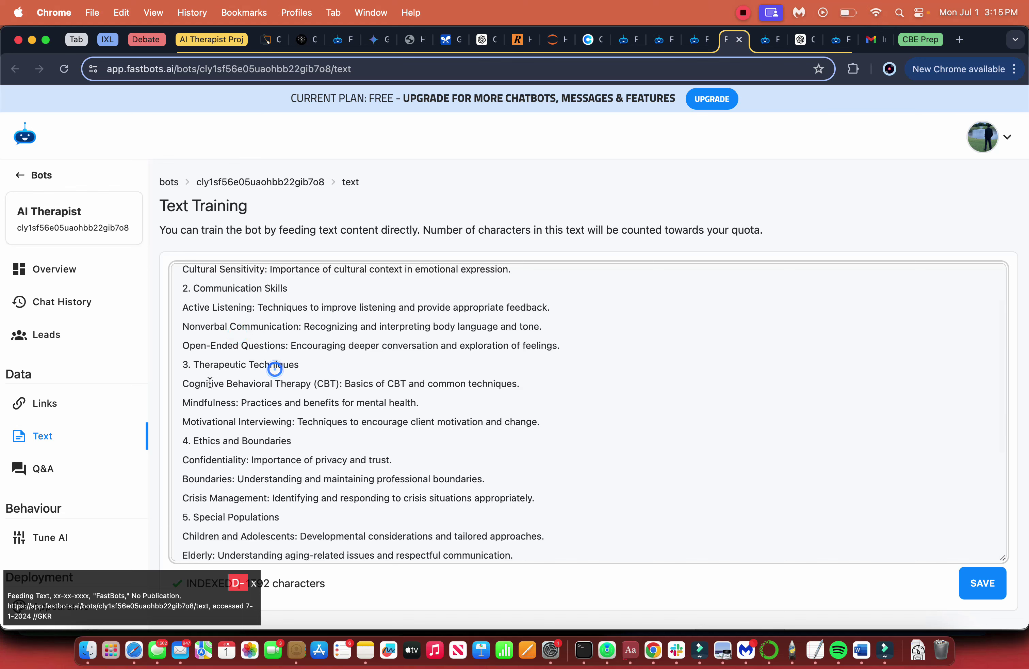
{"action": "left_click_drag", "start_coordinate": [188, 384], "coordinate": [309, 382]}
{"action": "left_click", "coordinate": [365, 385]}
{"action": "scroll", "coordinate": [369, 384], "scroll_direction": "down", "scroll_amount": 5}
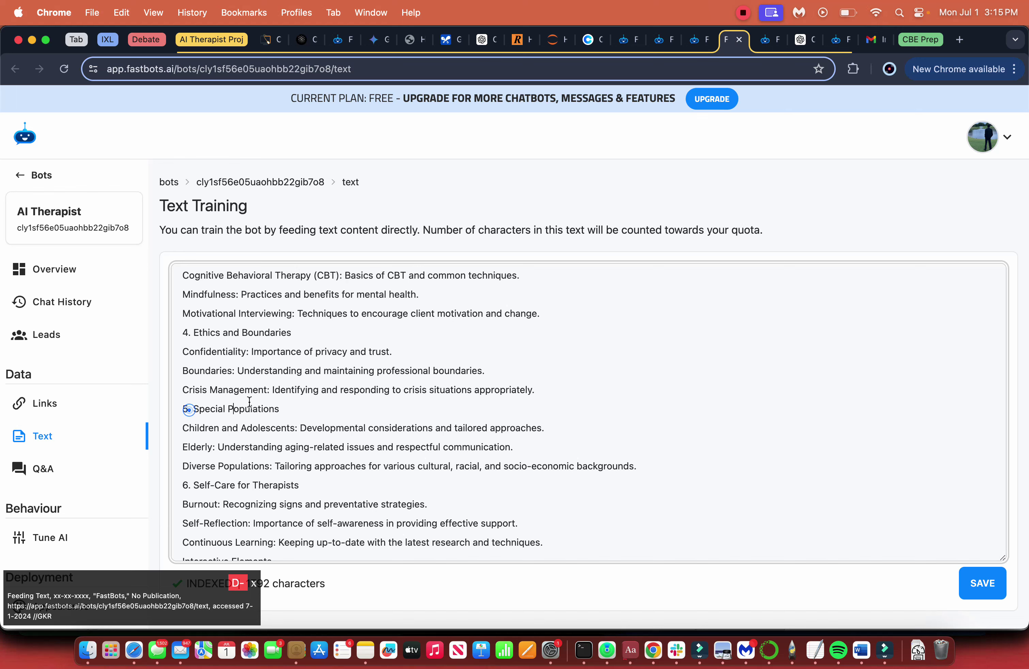
{"action": "scroll", "coordinate": [260, 398], "scroll_direction": "down", "scroll_amount": 4}
{"action": "left_click", "coordinate": [307, 385]}
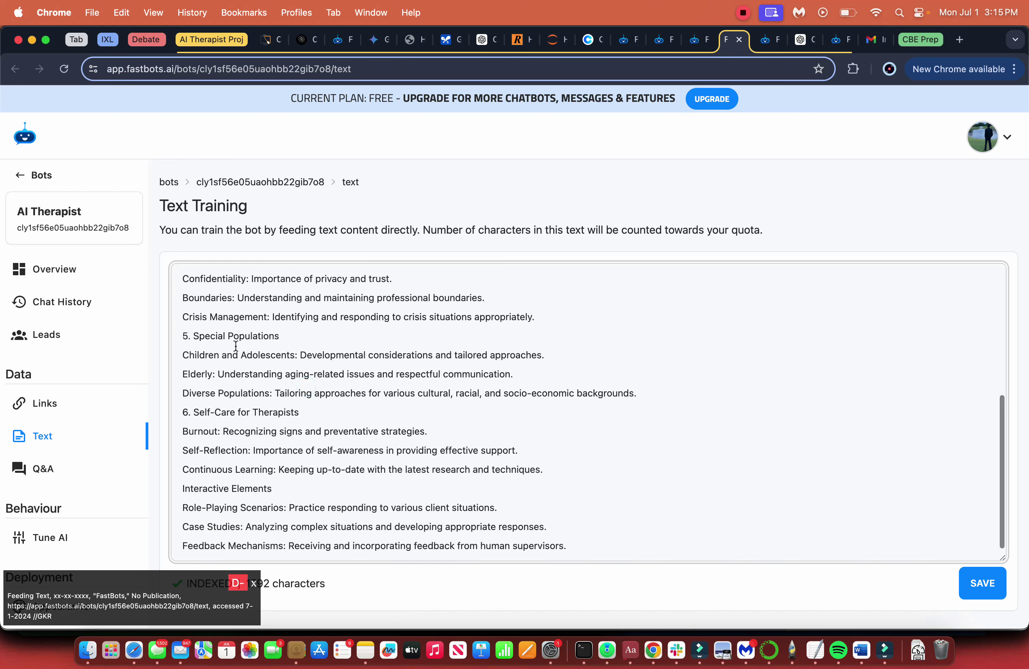
- Review the Children and Adolescents, Diverse Populations, Burnout and '6. Self-Care for Therapists' lines
{"action": "left_click_drag", "start_coordinate": [183, 355], "coordinate": [301, 355]}
{"action": "left_click", "coordinate": [317, 355]}
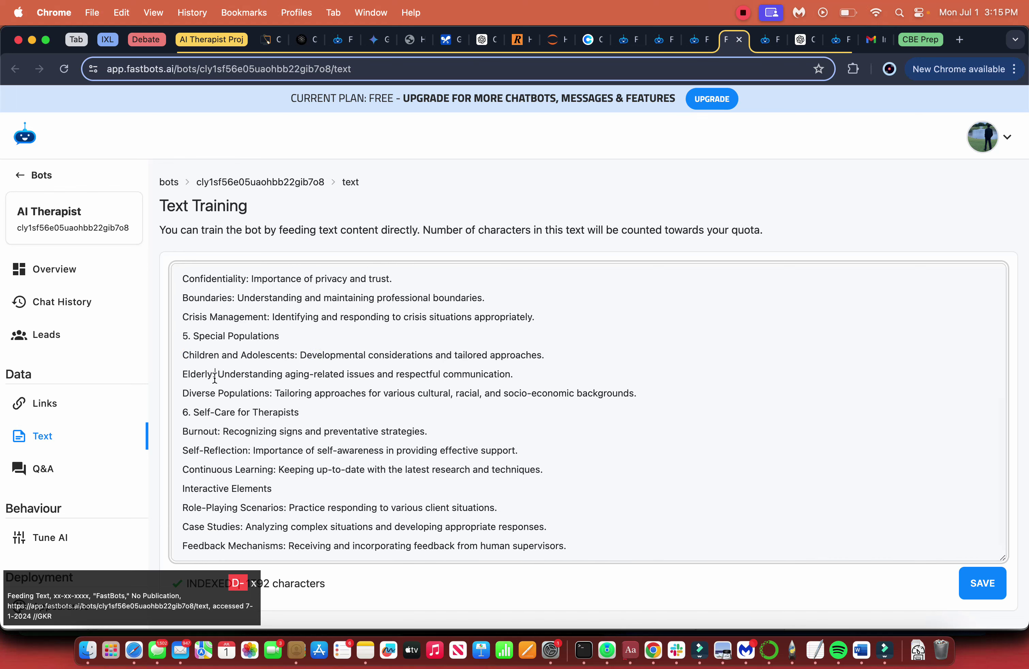
{"action": "left_click_drag", "start_coordinate": [217, 374], "coordinate": [284, 395]}
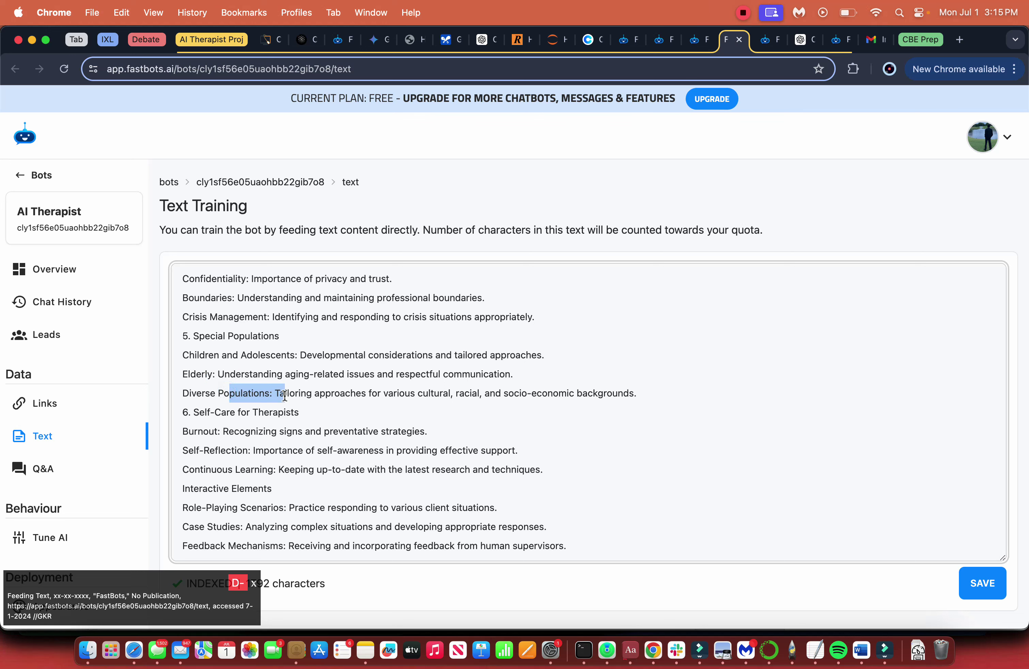
{"action": "left_click", "coordinate": [226, 417]}
{"action": "left_click", "coordinate": [263, 431]}
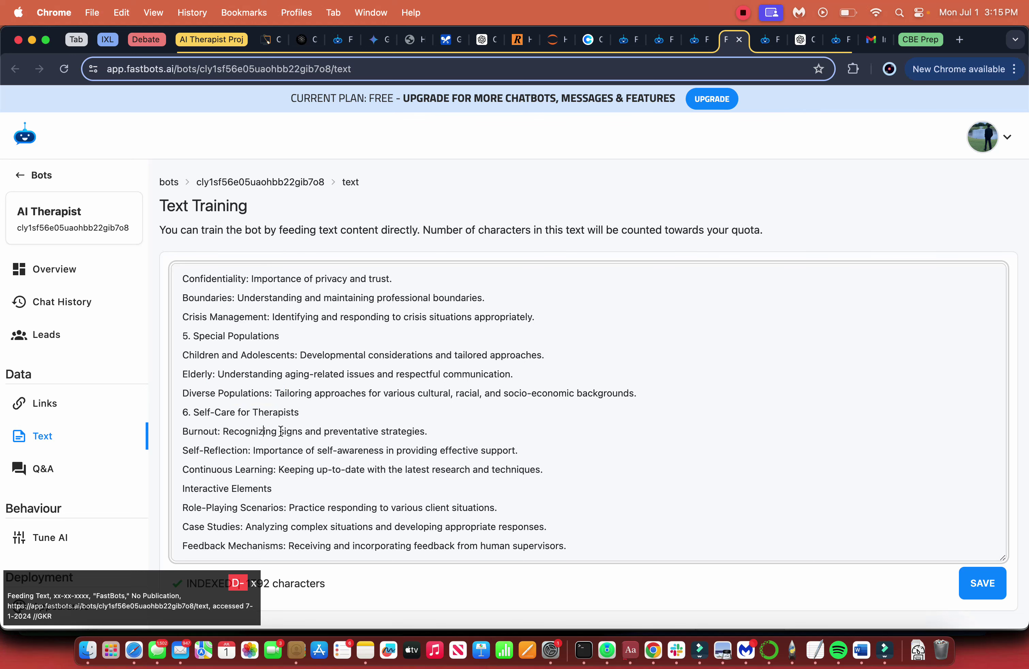
{"action": "left_click", "coordinate": [181, 410]}
{"action": "scroll", "coordinate": [363, 529], "scroll_direction": "up", "scroll_amount": 6}
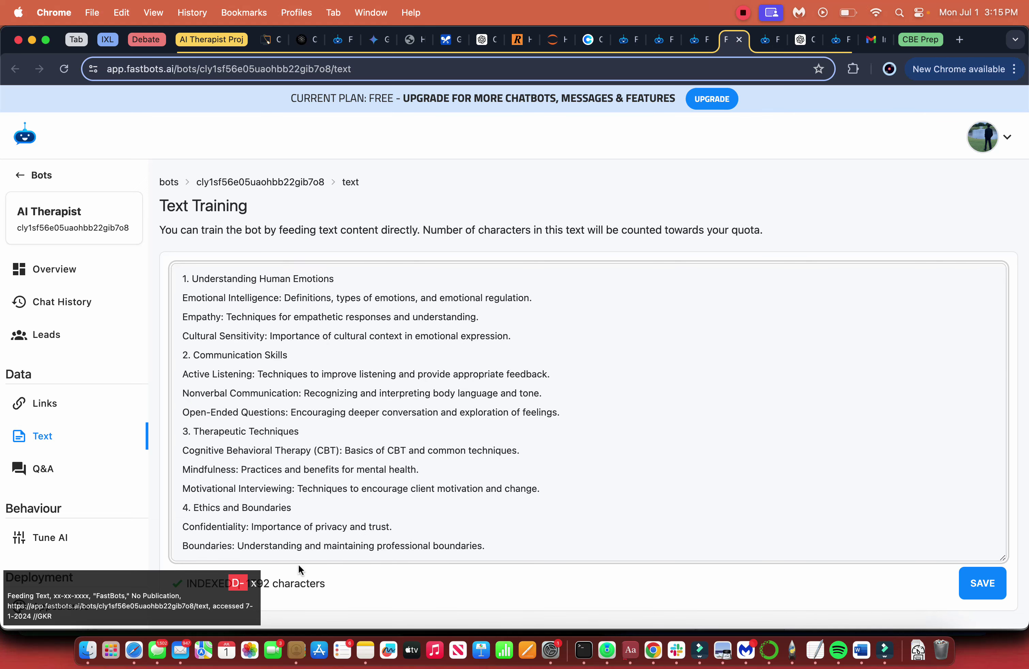
{"action": "left_click", "coordinate": [255, 585]}
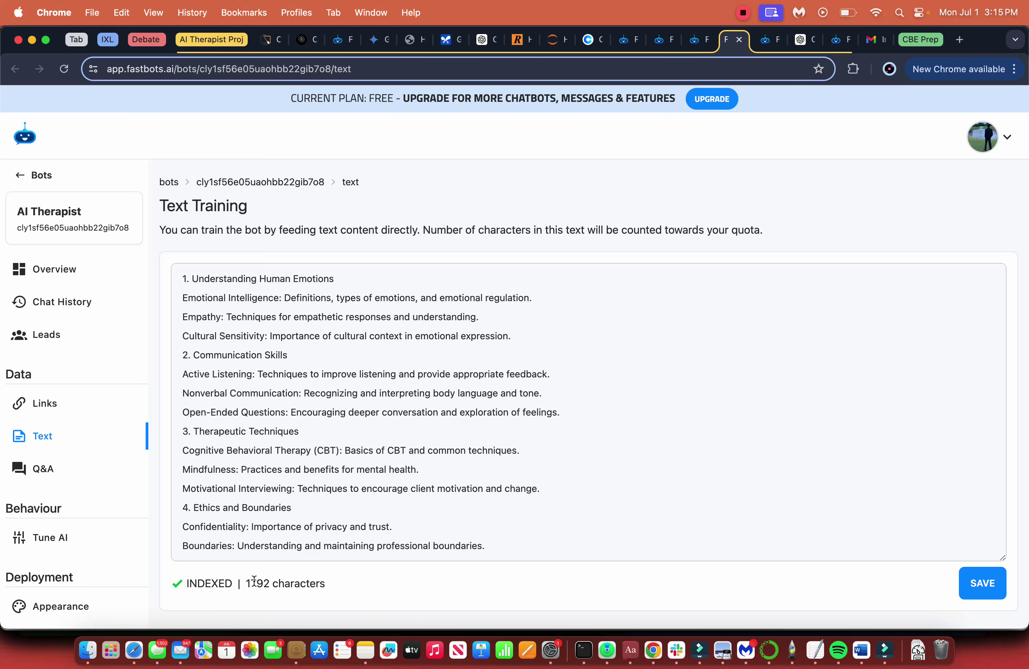
- Bring up the link options for the Q&A page in the sidebar
{"action": "scroll", "coordinate": [400, 511], "scroll_direction": "down", "scroll_amount": 4}
{"action": "scroll", "coordinate": [399, 510], "scroll_direction": "up", "scroll_amount": 4}
{"action": "right_click", "coordinate": [95, 476]}
- Open the empty Q&A page in a new tab, close it, and bring up Tune AI's link options
{"action": "left_click", "coordinate": [644, 48]}
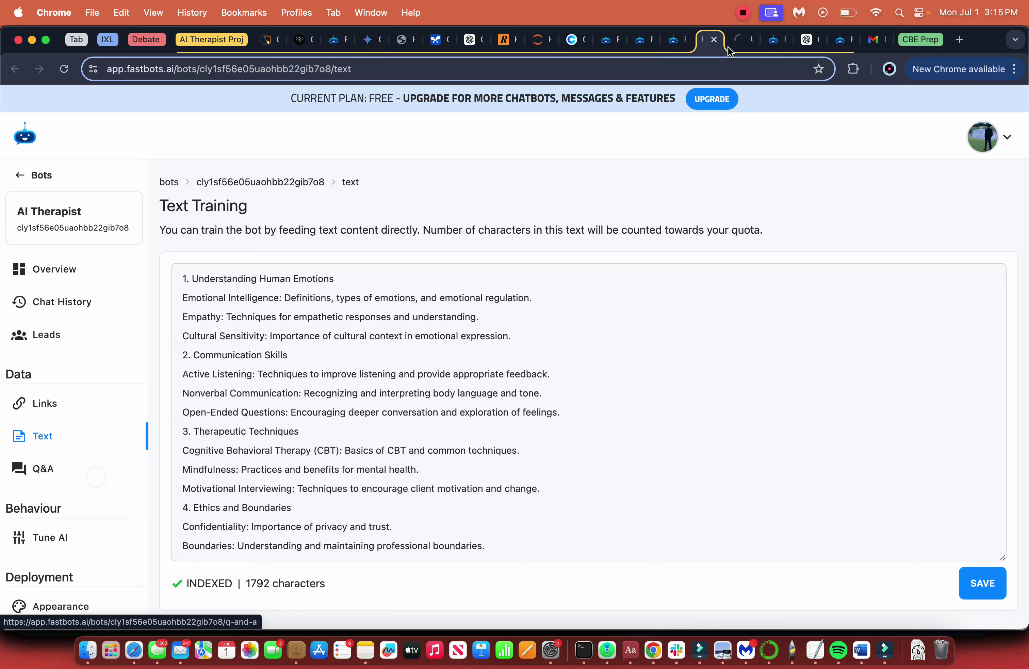
{"action": "left_click", "coordinate": [743, 41]}
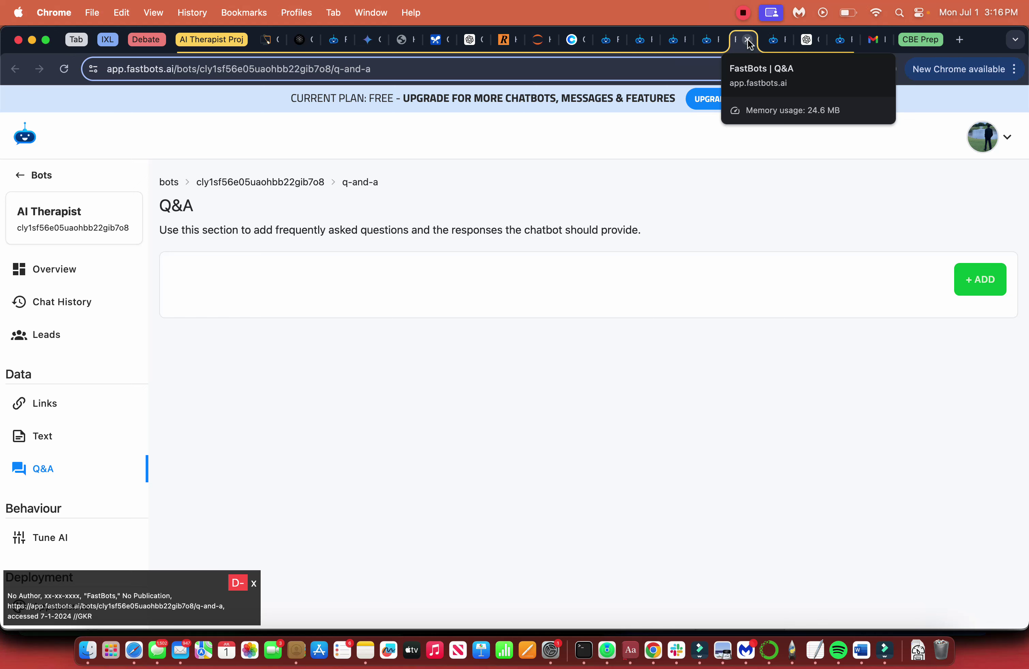
{"action": "left_click", "coordinate": [748, 40]}
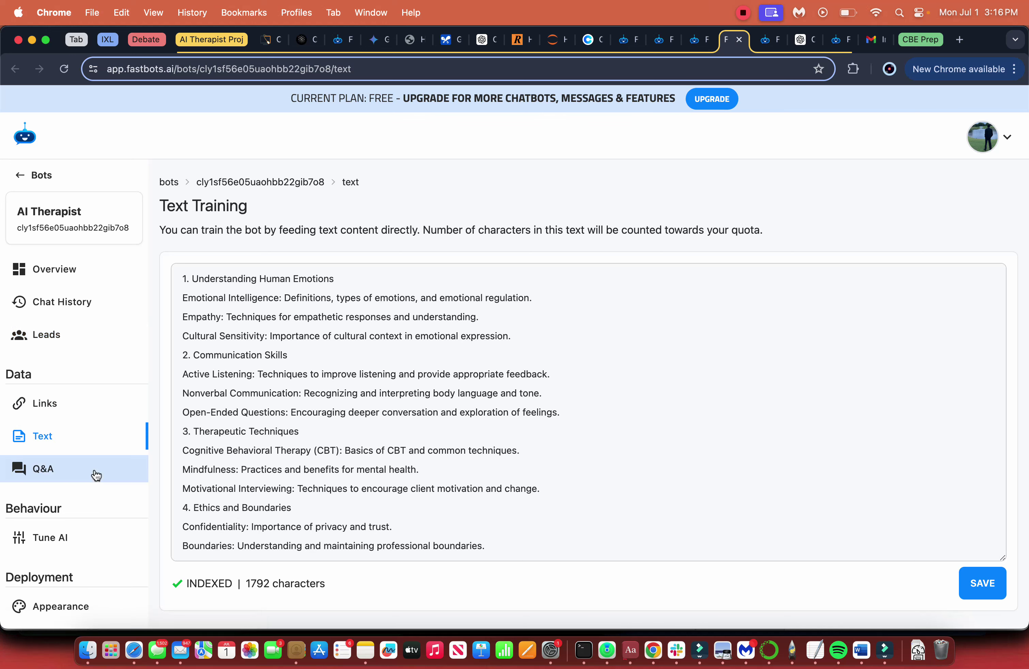
{"action": "scroll", "coordinate": [88, 476], "scroll_direction": "down", "scroll_amount": 3}
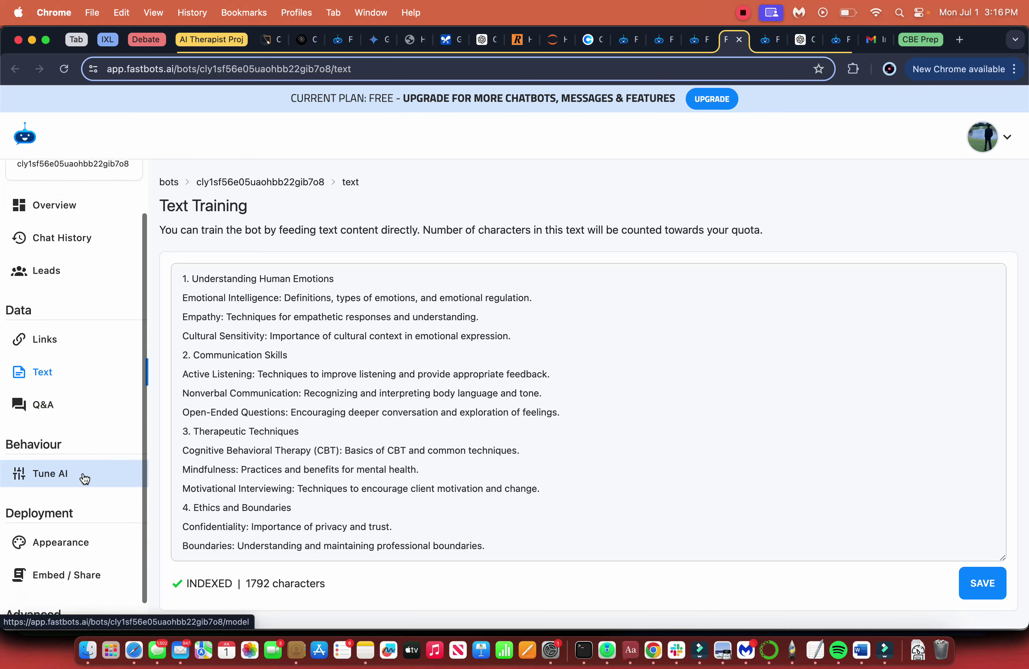
{"action": "right_click", "coordinate": [85, 477]}
- Open Tune AI in a new tab and drag creativity to its lowest, then back up to 0.9
{"action": "left_click", "coordinate": [130, 480]}
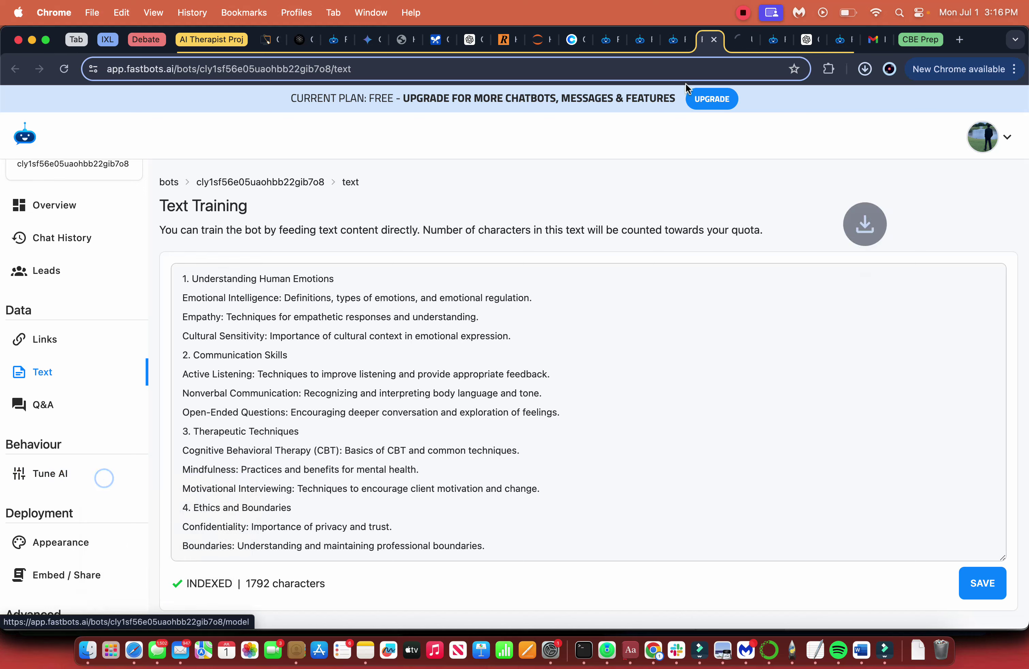
{"action": "left_click", "coordinate": [743, 39]}
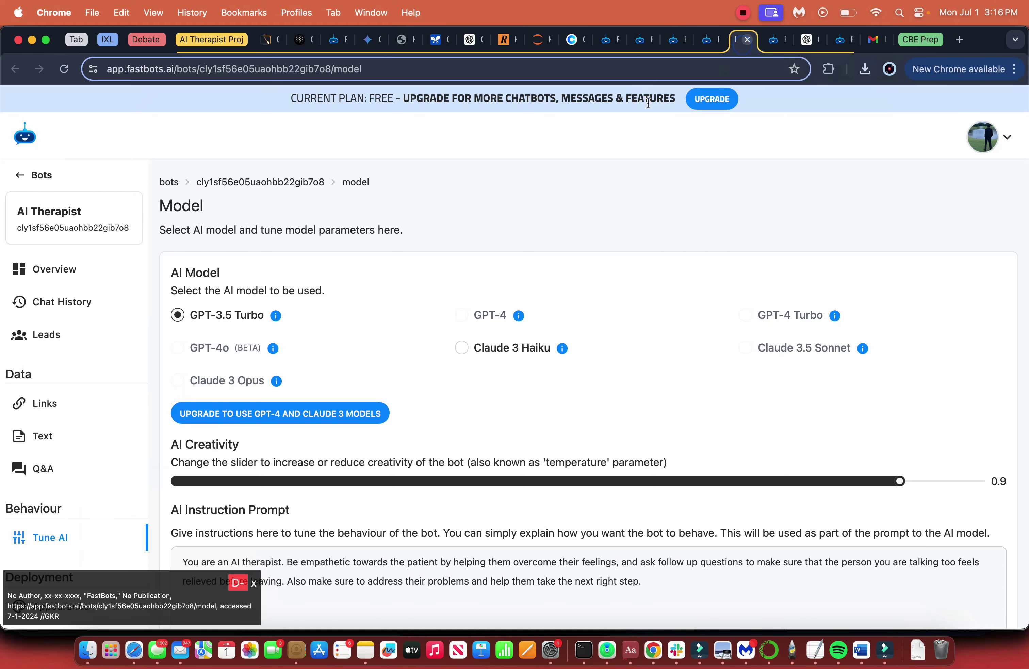
{"action": "scroll", "coordinate": [455, 349], "scroll_direction": "down", "scroll_amount": 1}
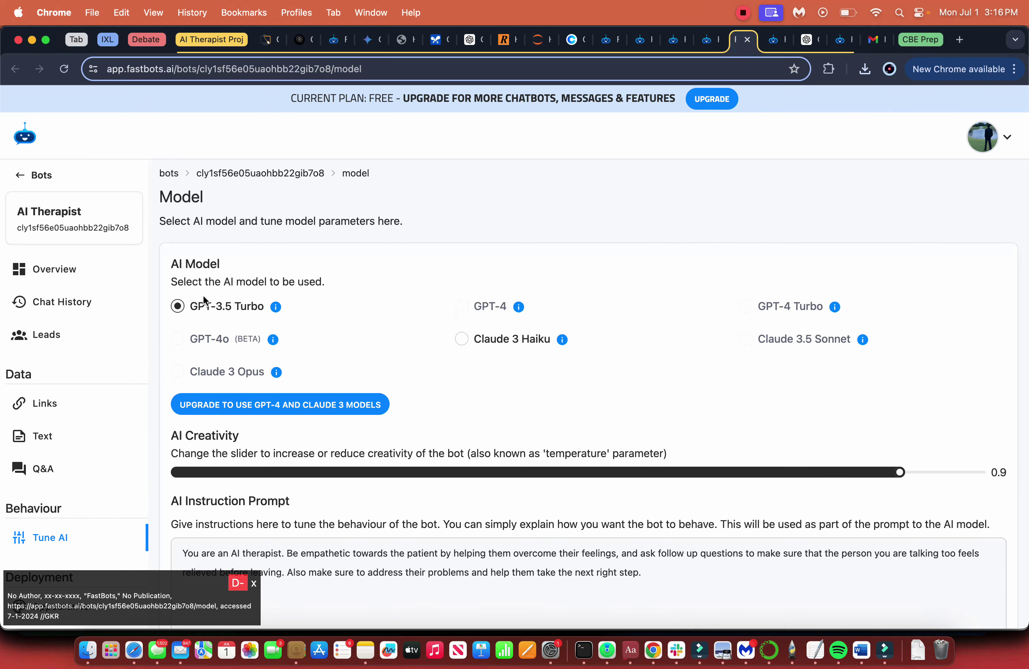
{"action": "mouse_move", "coordinate": [276, 311]}
{"action": "scroll", "coordinate": [276, 310], "scroll_direction": "down", "scroll_amount": 5}
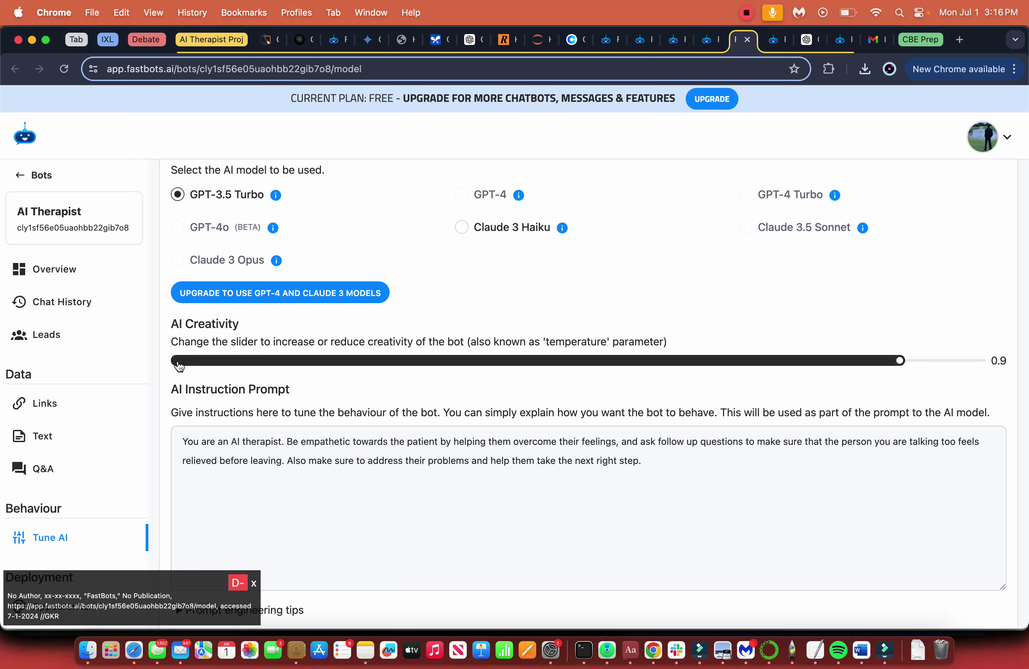
{"action": "left_click", "coordinate": [184, 364]}
{"action": "left_click_drag", "start_coordinate": [185, 364], "coordinate": [898, 349]}
- Change 'talking too' to 'talking to' in the AI Instruction Prompt and save
{"action": "scroll", "coordinate": [896, 343], "scroll_direction": "down", "scroll_amount": 2}
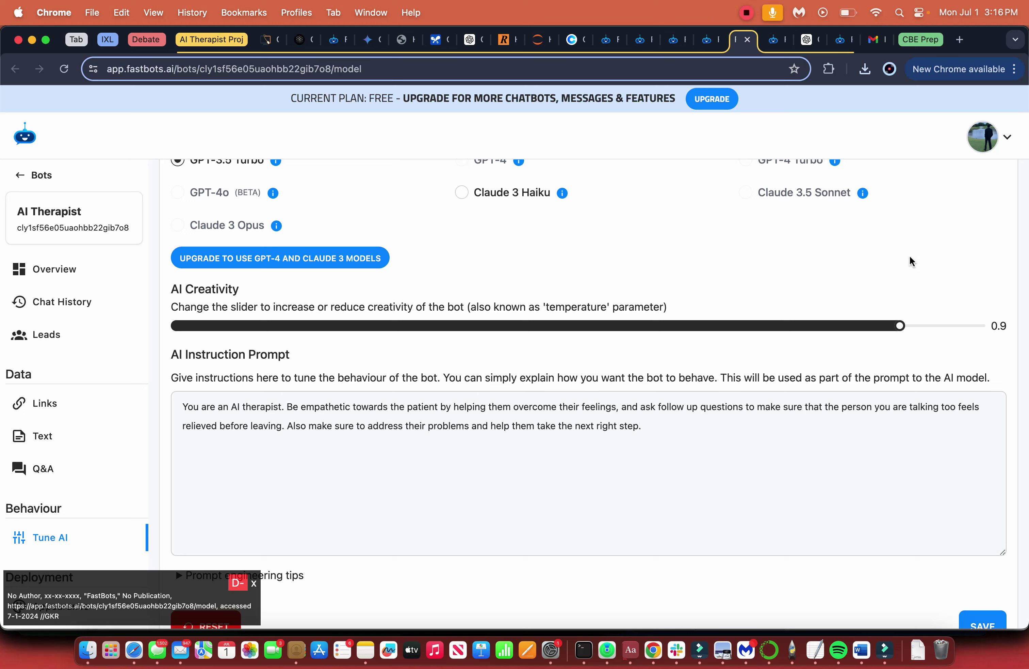
{"action": "scroll", "coordinate": [827, 452], "scroll_direction": "down", "scroll_amount": 2}
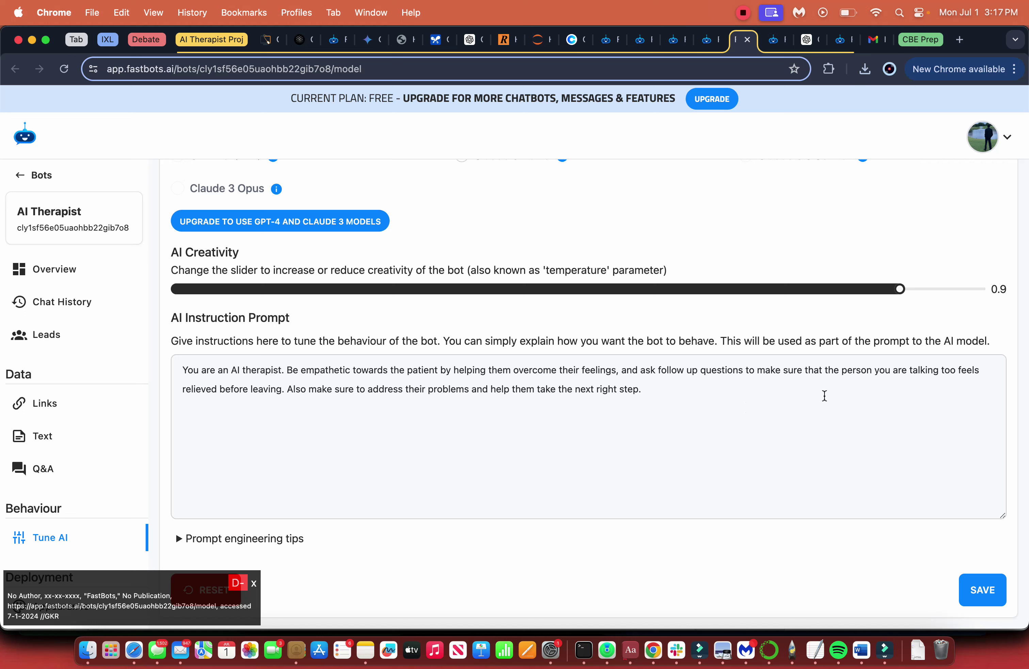
{"action": "left_click", "coordinate": [953, 370]}
{"action": "key", "text": "BackSpace"}
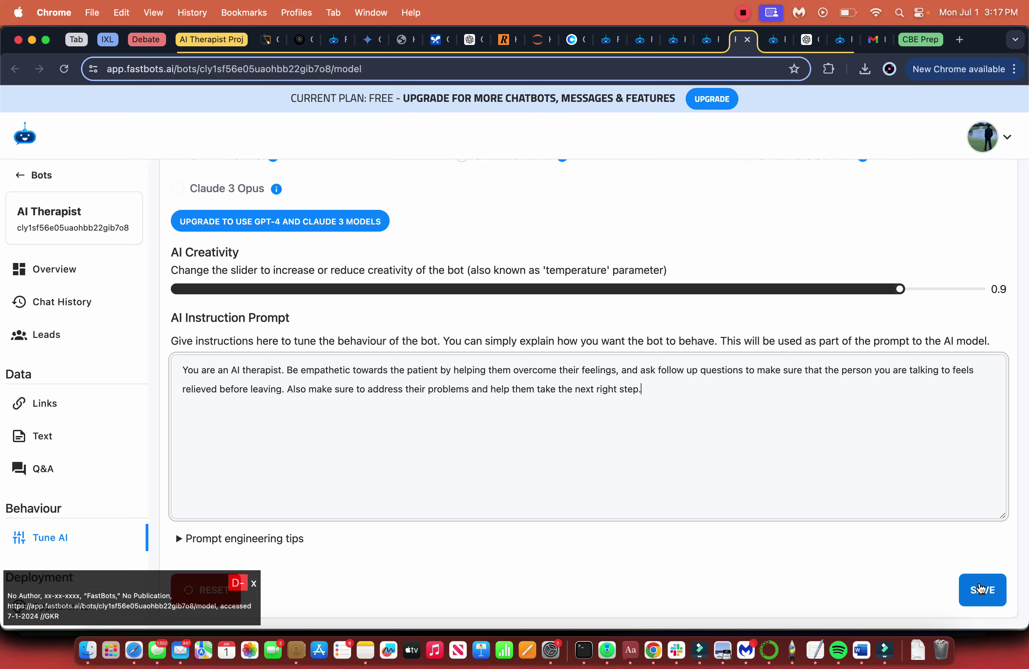
{"action": "left_click", "coordinate": [977, 586]}
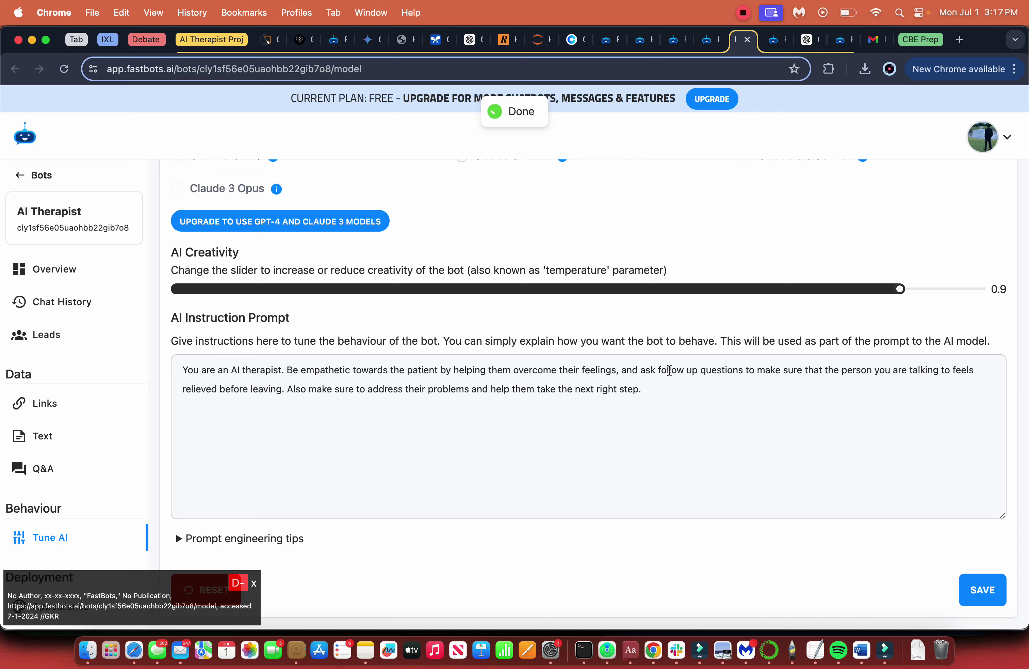
- Open the Embed / Share deploy instructions in a new tab, then switch to the AI Therapist's shared chat page
{"action": "scroll", "coordinate": [350, 250], "scroll_direction": "up", "scroll_amount": 5}
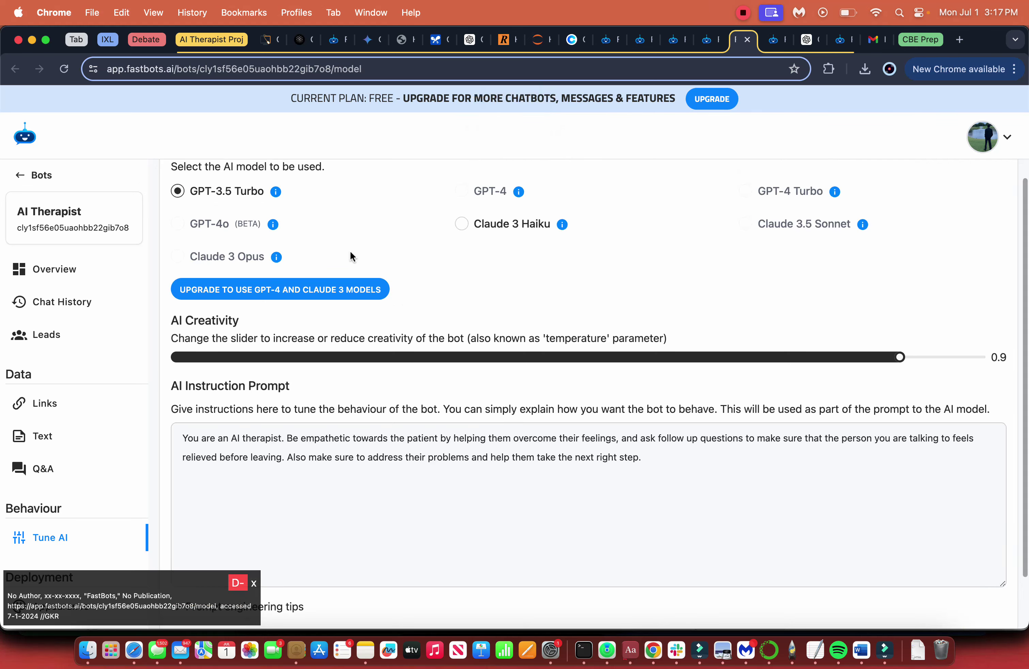
{"action": "scroll", "coordinate": [65, 391], "scroll_direction": "down", "scroll_amount": 3}
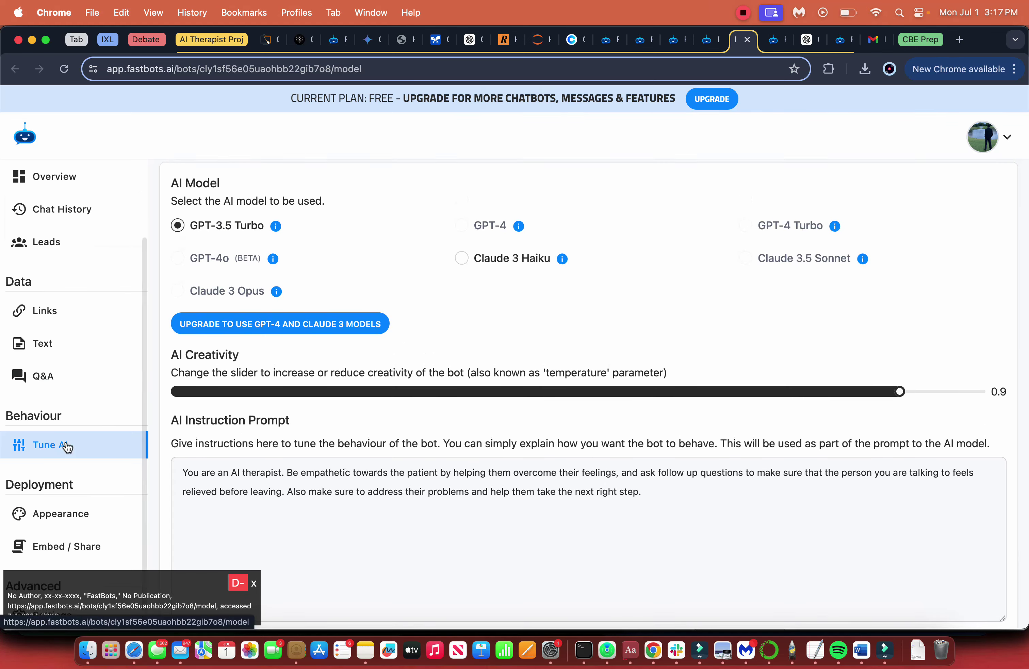
{"action": "right_click", "coordinate": [106, 549]}
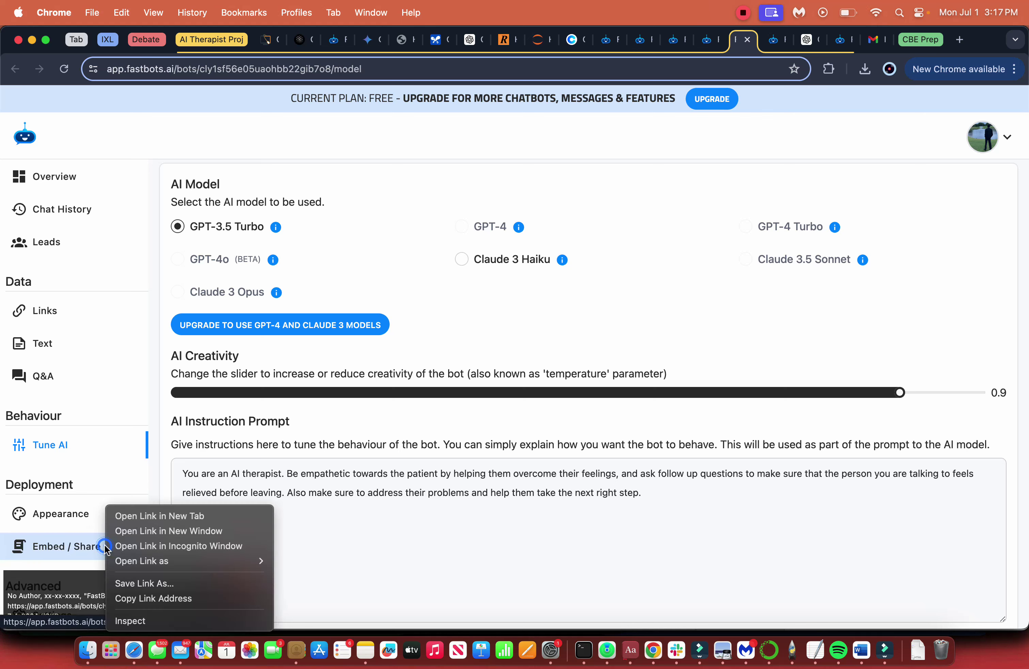
{"action": "left_click", "coordinate": [135, 521]}
{"action": "left_click", "coordinate": [747, 40]}
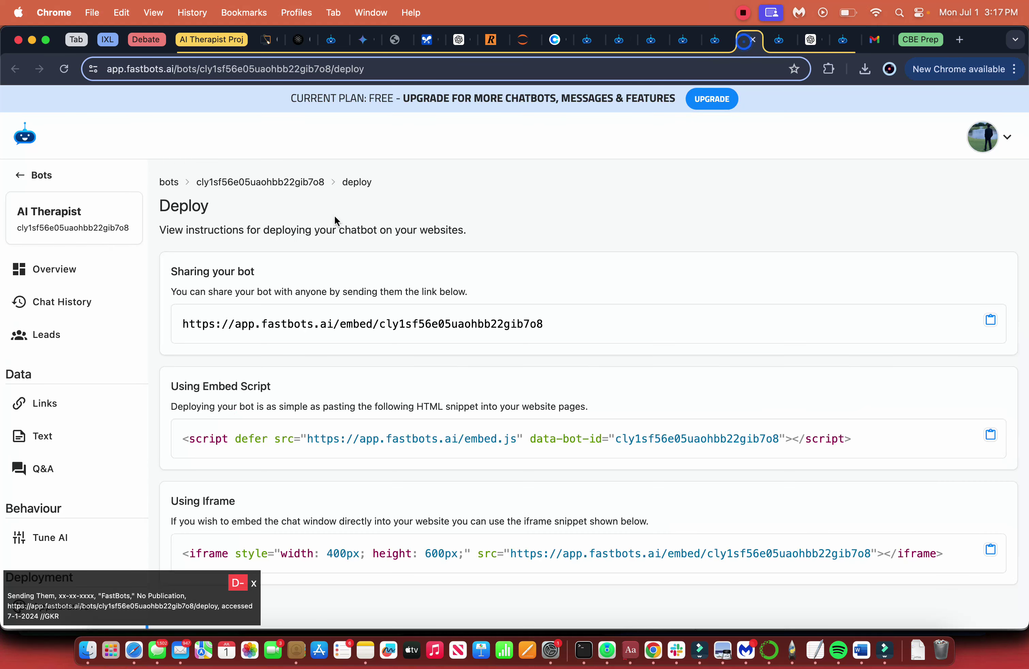
{"action": "left_click", "coordinate": [779, 39]}
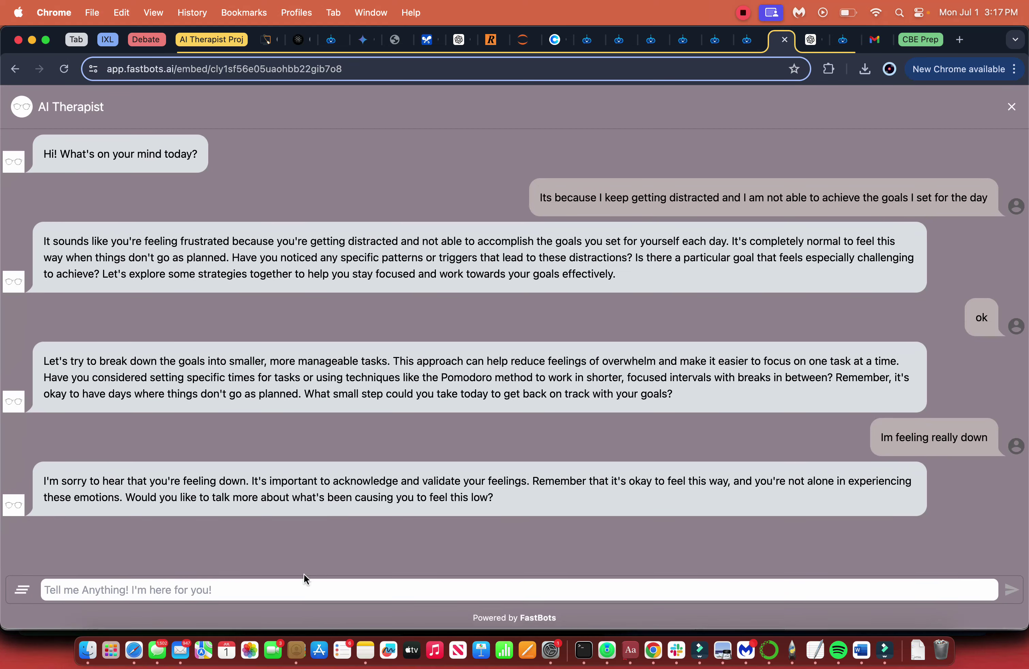
- Send the AI Therapist 'I am feeling really sad today', then 'I feel very sad when I can't play more video games'
{"action": "left_click", "coordinate": [254, 585]}
{"action": "type", "text": "I am feeling really sad today"}
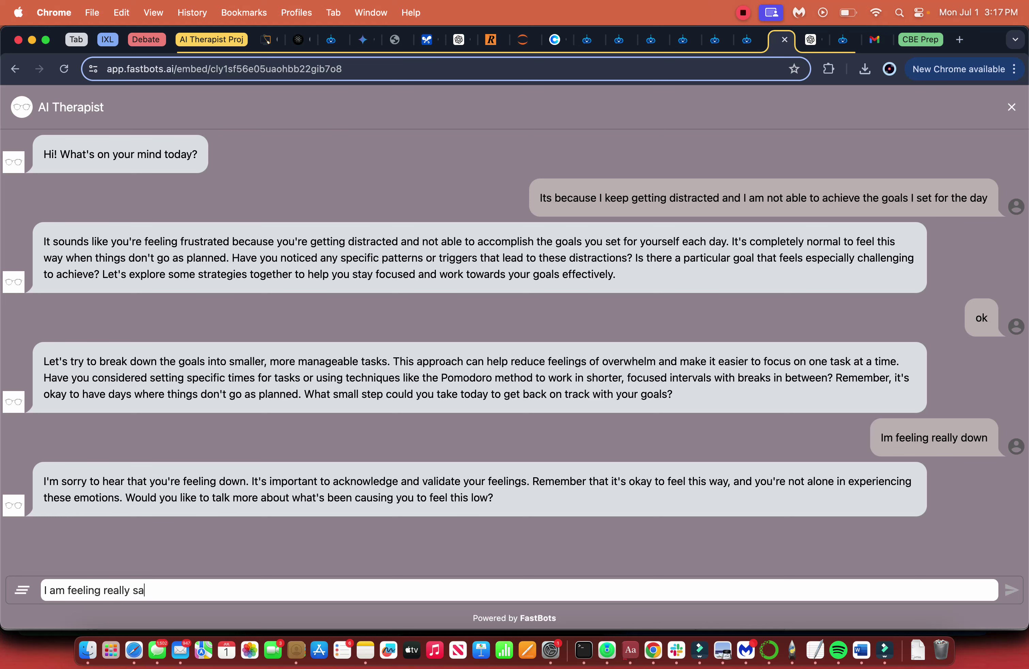
{"action": "key", "text": "Return"}
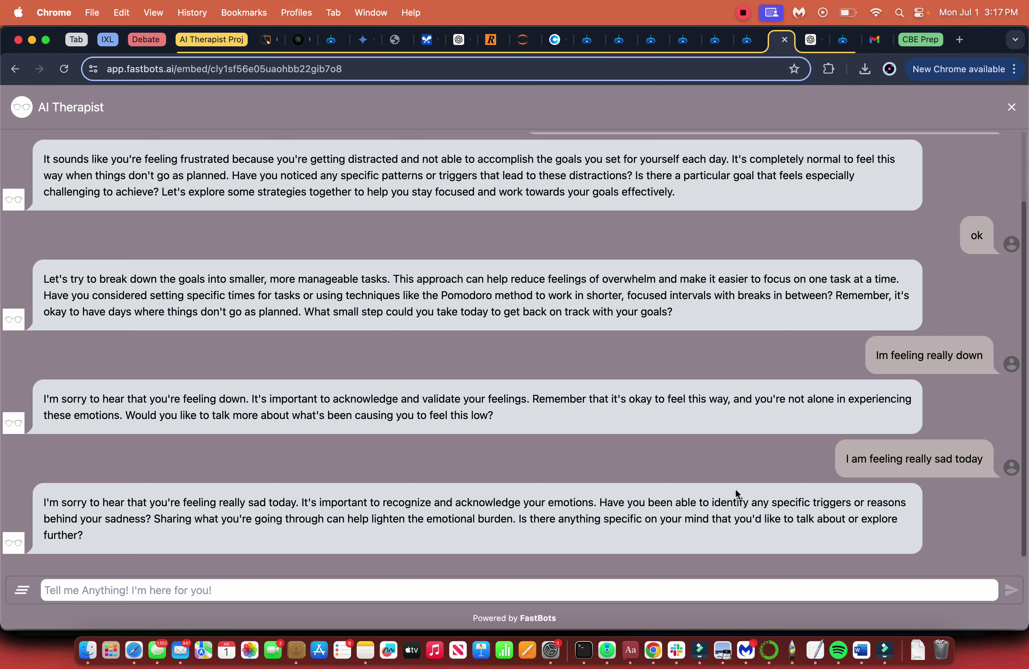
{"action": "left_click", "coordinate": [669, 599]}
{"action": "type", "text": "I feel very sad "}
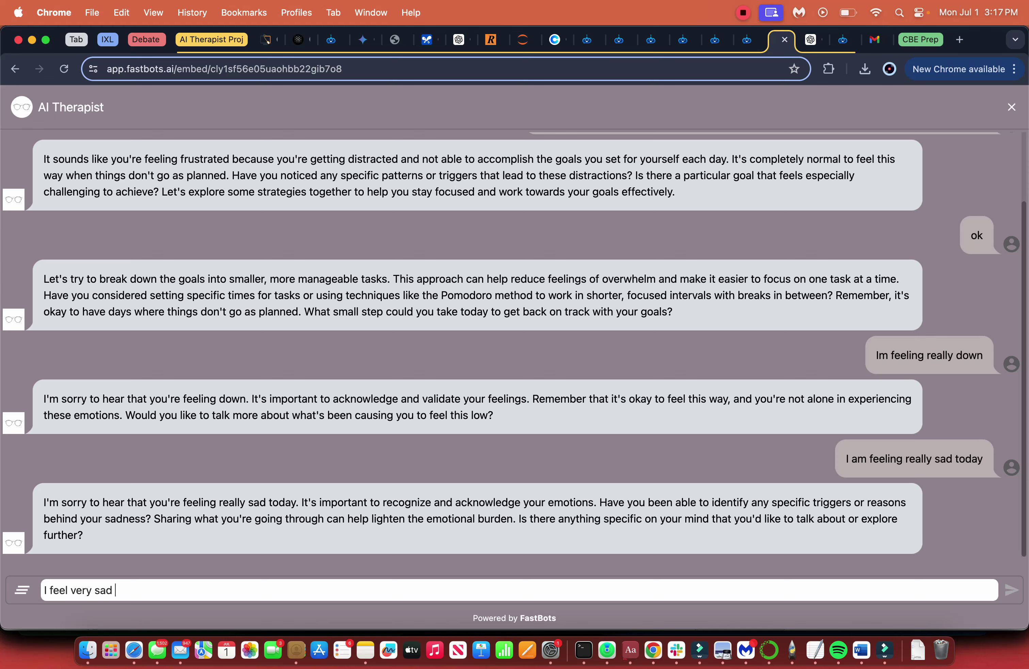
{"action": "type", "text": "when I can't play more video games"}
{"action": "key", "text": "Return"}
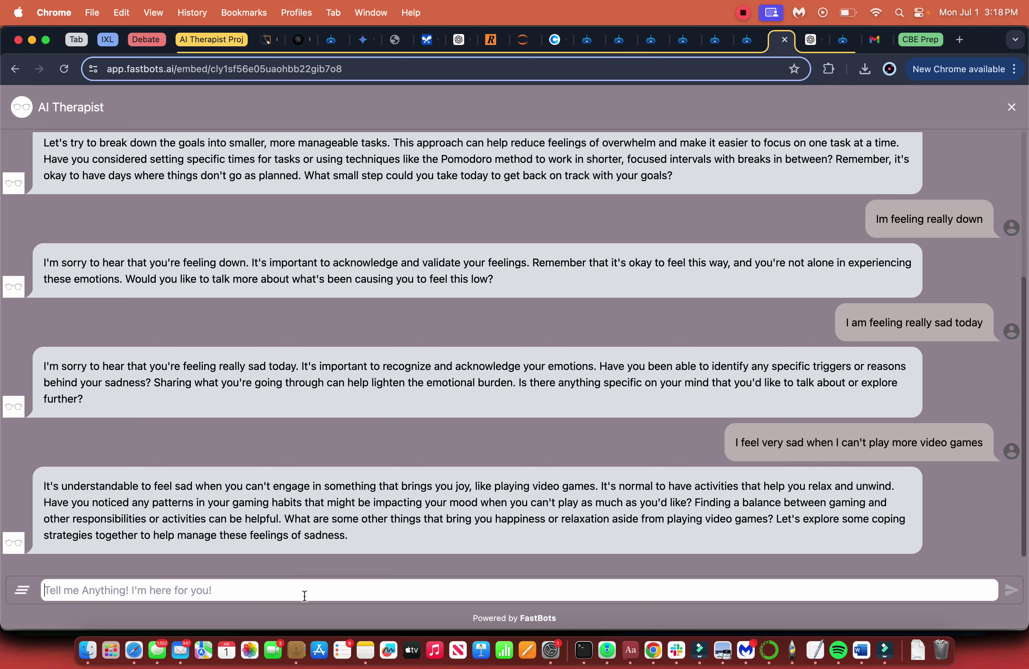
- Send 'I also like playing basketball with my friends' and 'I still really want to play video games', correcting typos
{"action": "type", "text": "I also lik"}
{"action": "key", "text": "BackSpace"}
{"action": "type", "text": "like "}
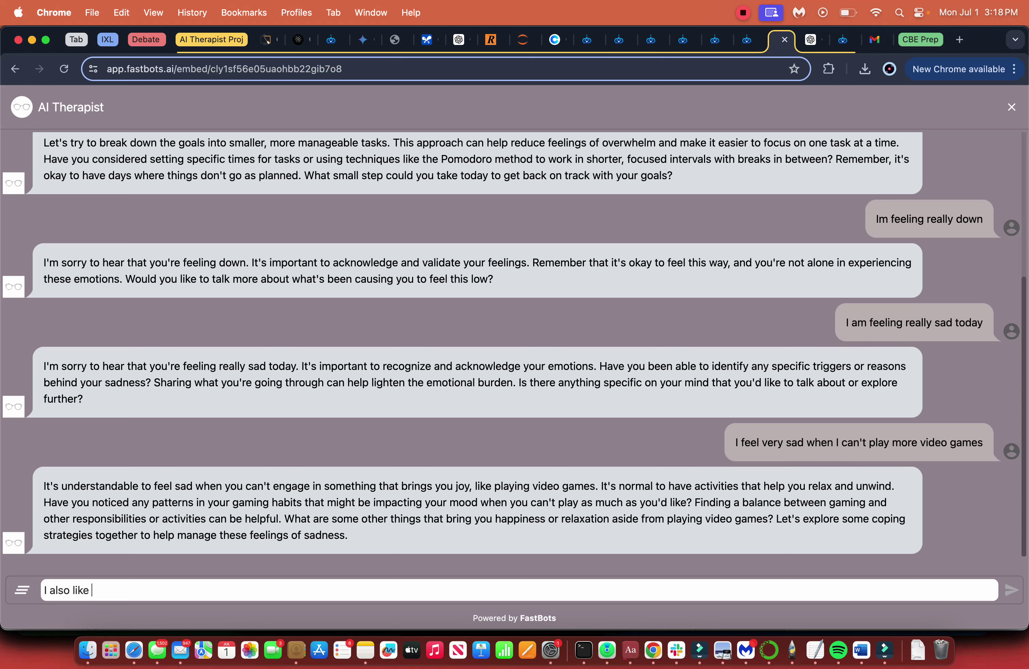
{"action": "type", "text": "playing basketball with my f"}
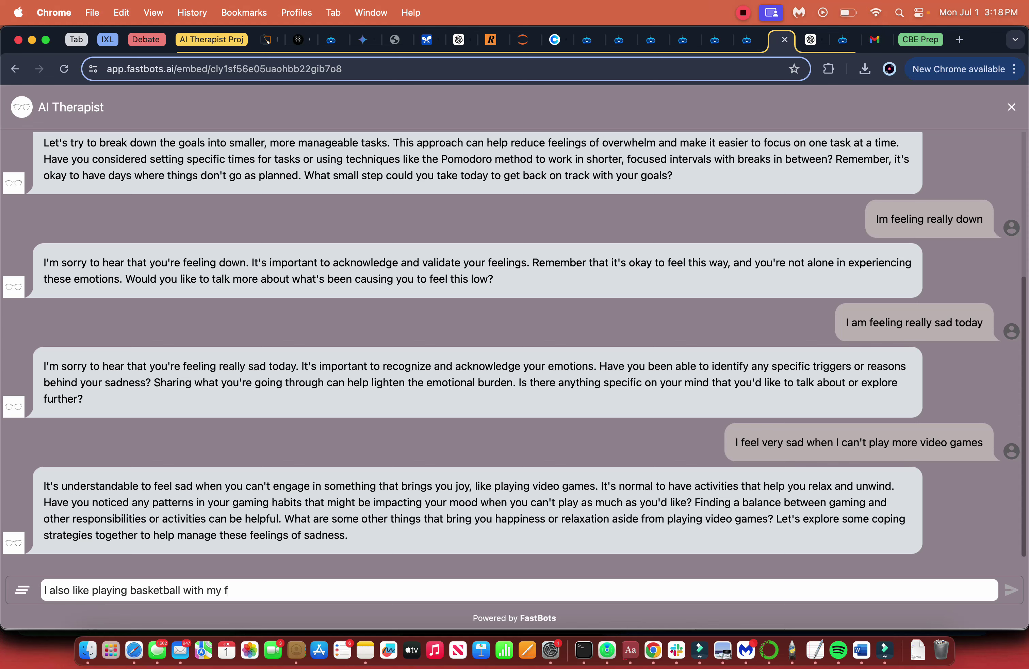
{"action": "type", "text": "riends"}
{"action": "key", "text": "Return"}
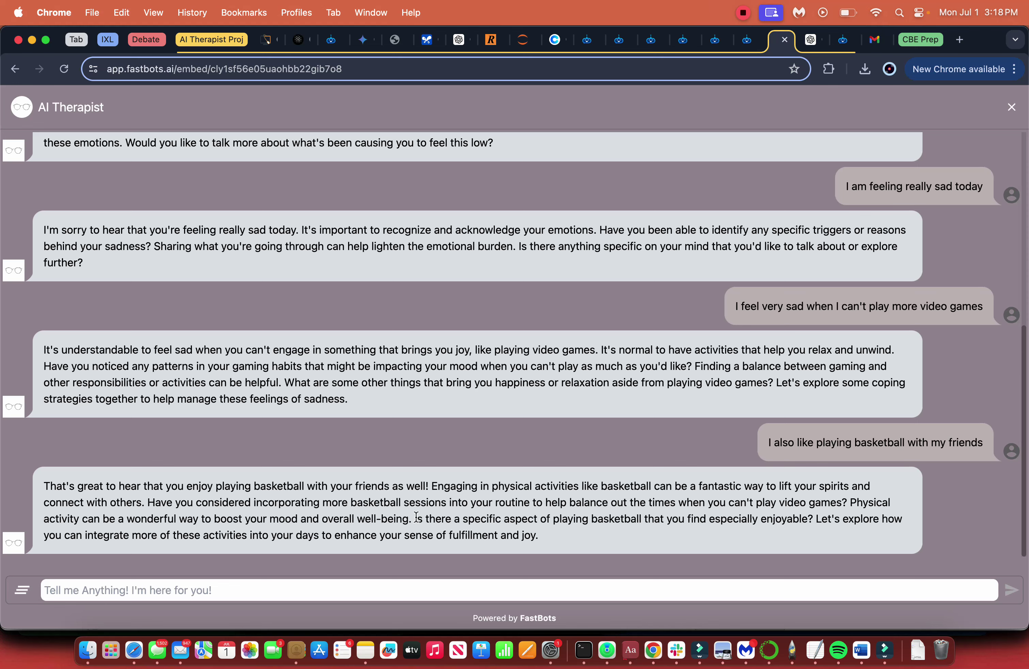
{"action": "left_click", "coordinate": [242, 582]}
{"action": "type", "text": "I still really want to play videos"}
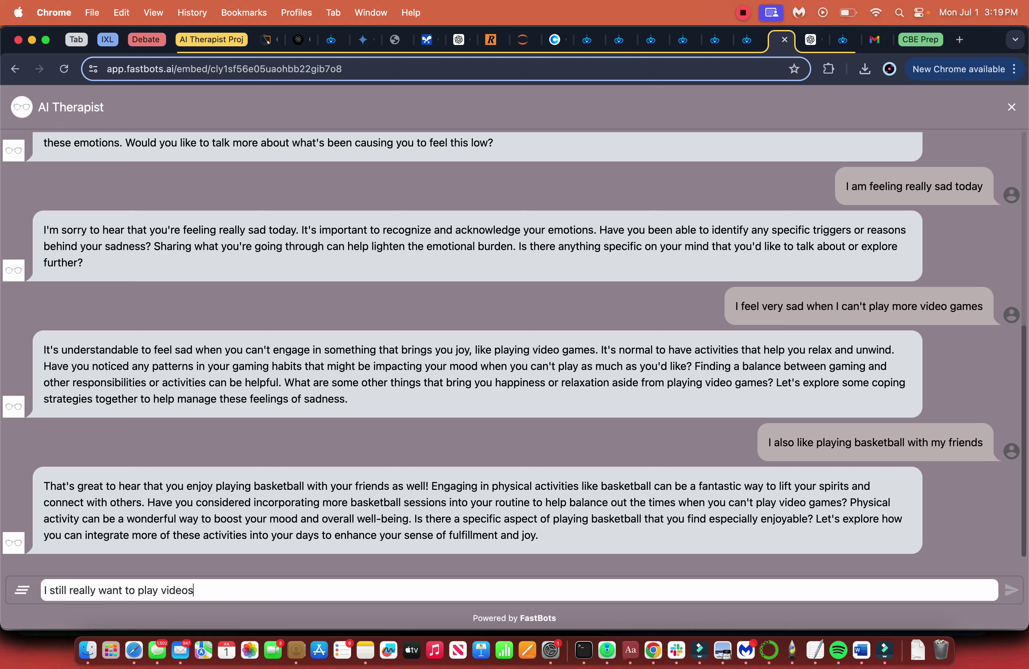
{"action": "key", "text": "BackSpace"}
{"action": "type", "text": "games"}
{"action": "key", "text": "Return"}
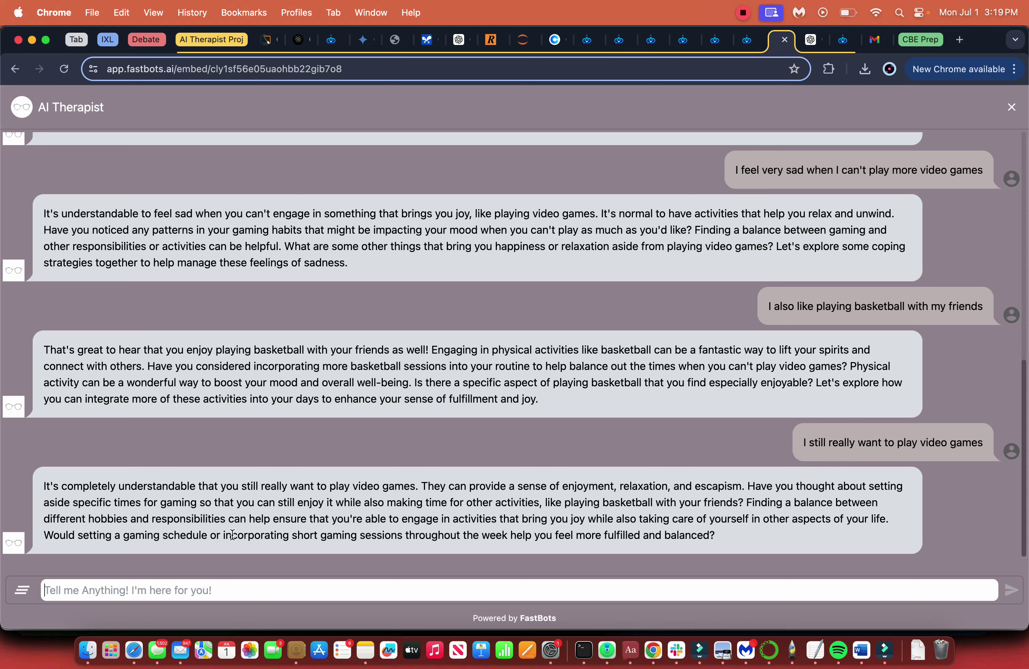
{"action": "left_click", "coordinate": [589, 596]}
- Reply 'ok I will do that' and 'I feel good', then scroll back up the conversation
{"action": "type", "text": "ok I will do that"}
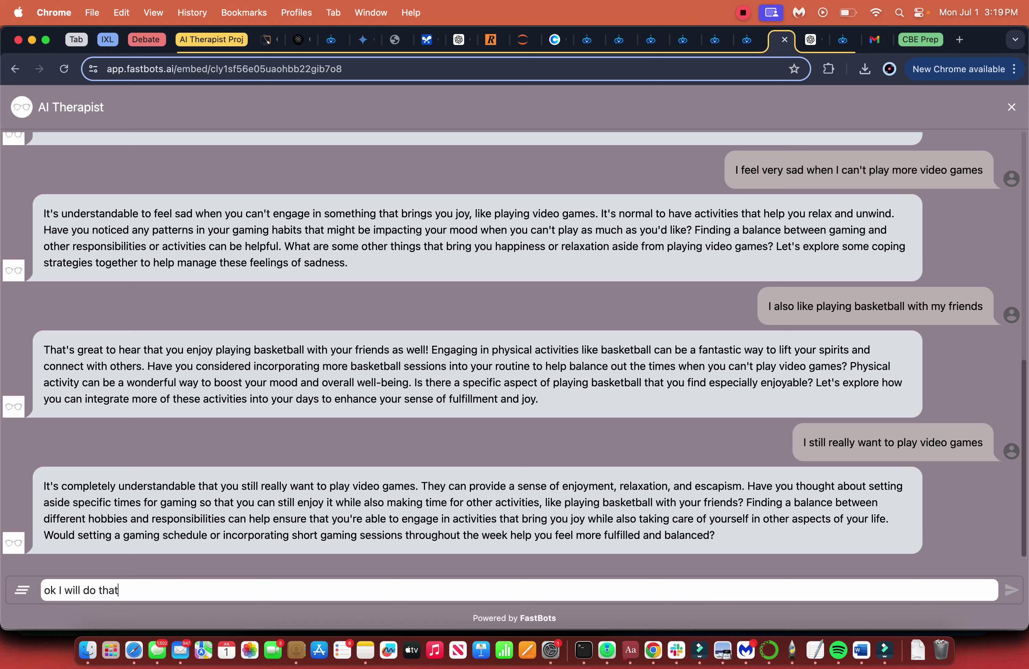
{"action": "key", "text": "Return"}
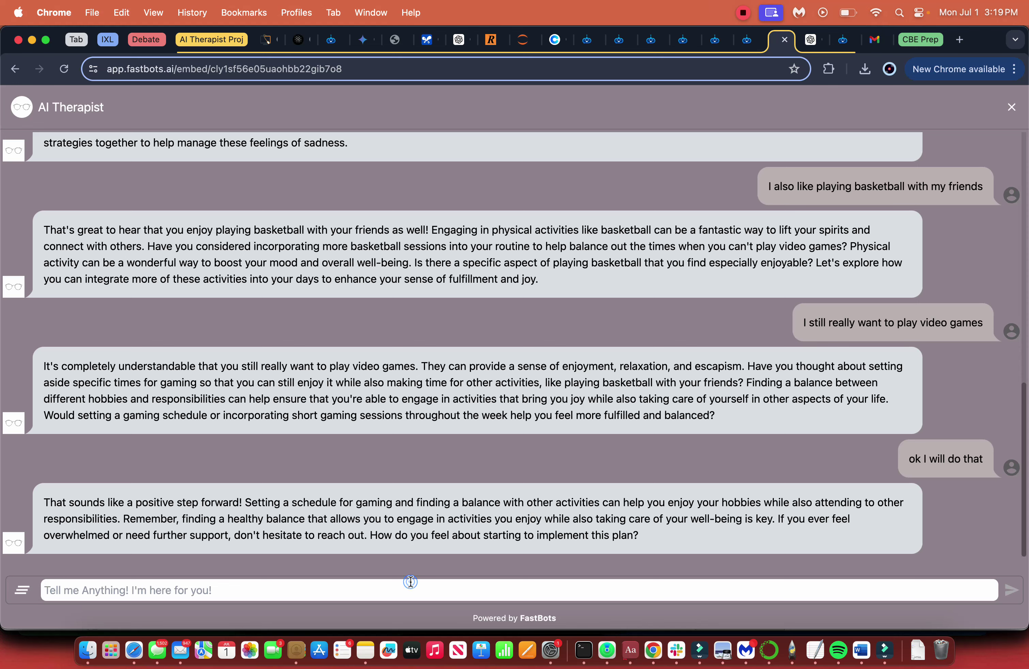
{"action": "type", "text": "I feel good"}
{"action": "key", "text": "Return"}
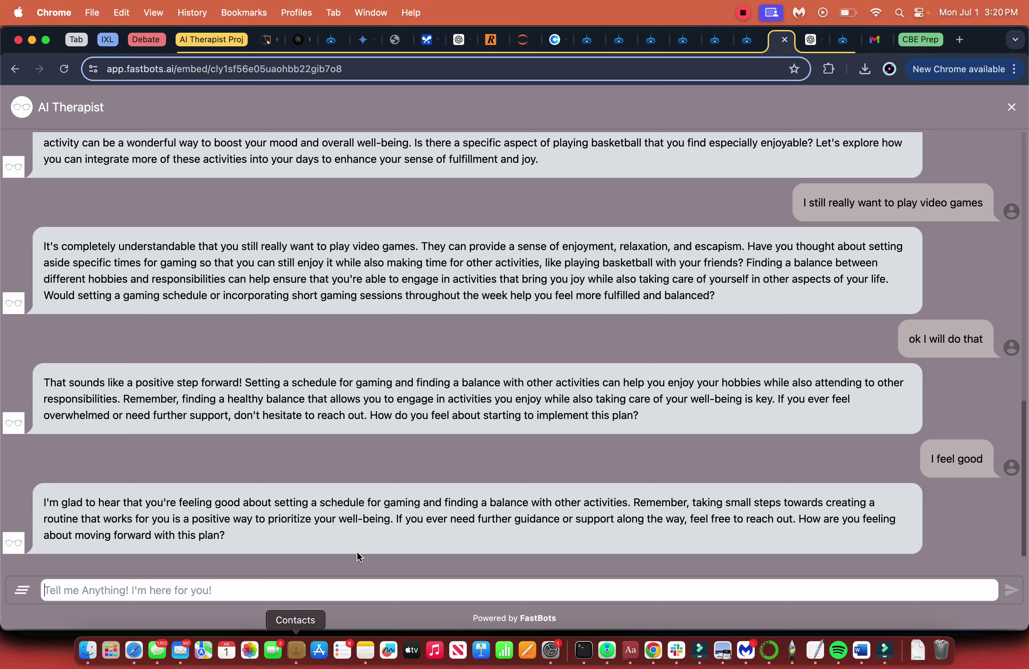
{"action": "scroll", "coordinate": [356, 554], "scroll_direction": "up", "scroll_amount": 15}
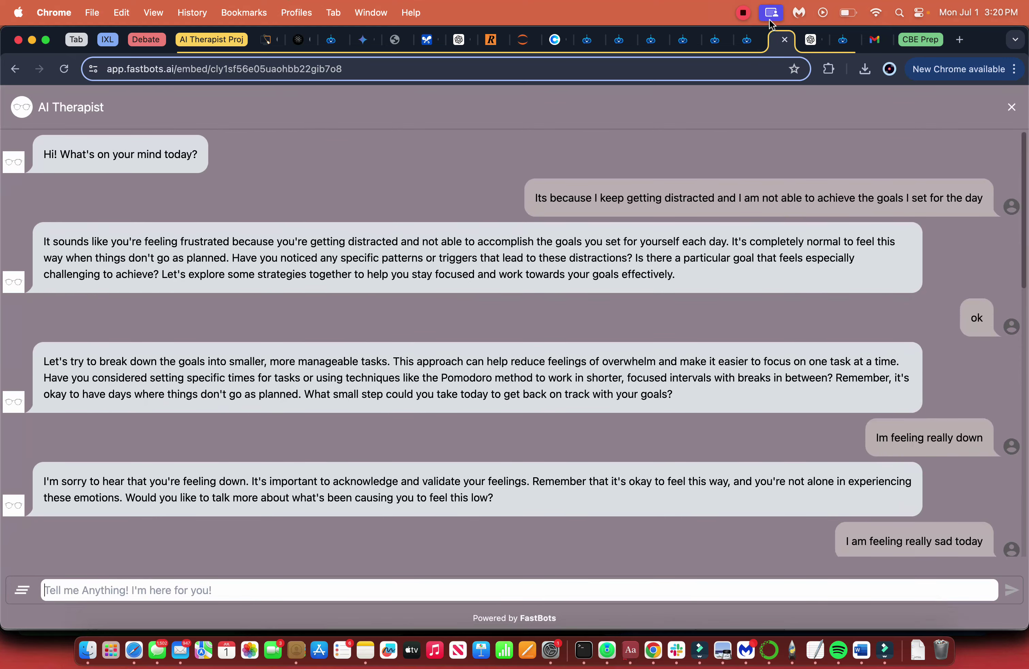
{"action": "left_click", "coordinate": [745, 16]}
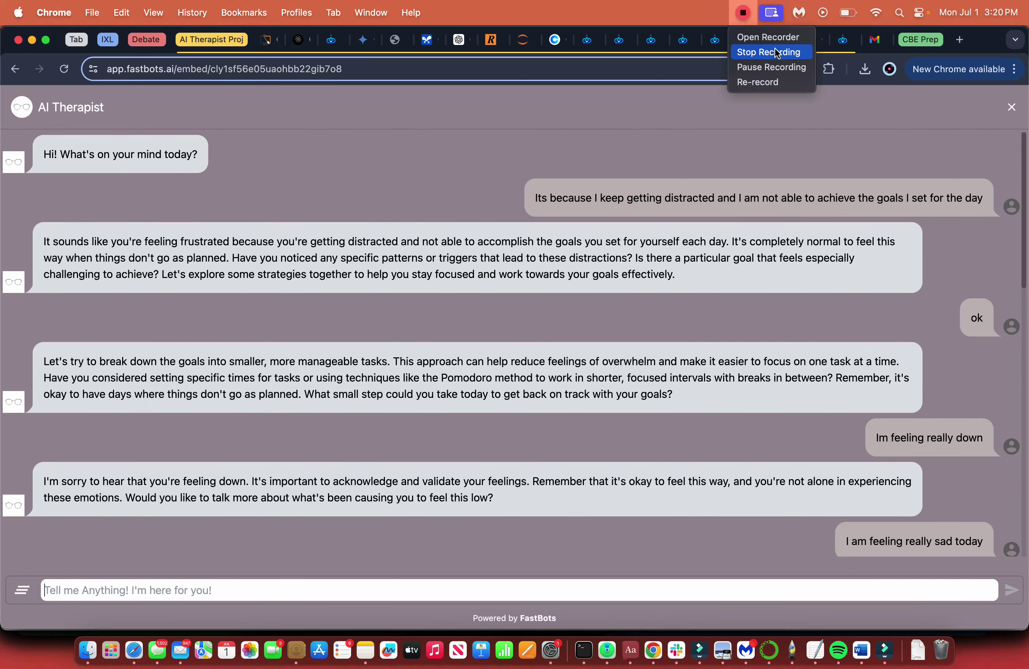